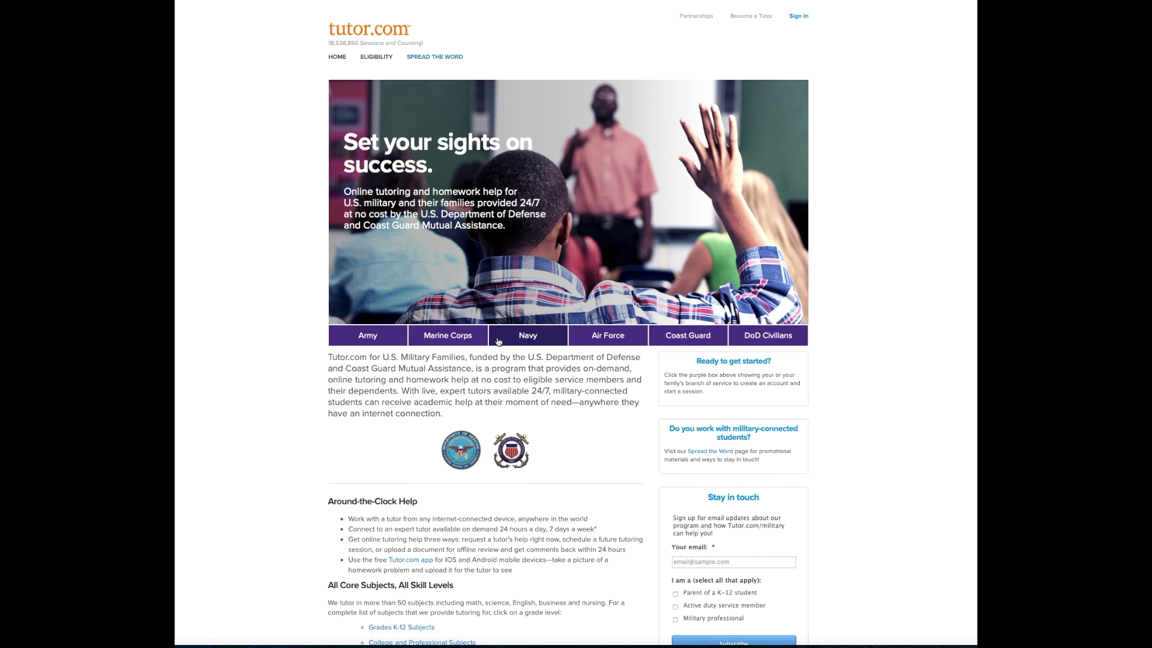
- Choose Marine Corps as the branch of service on the military families page
left_click(449, 336)
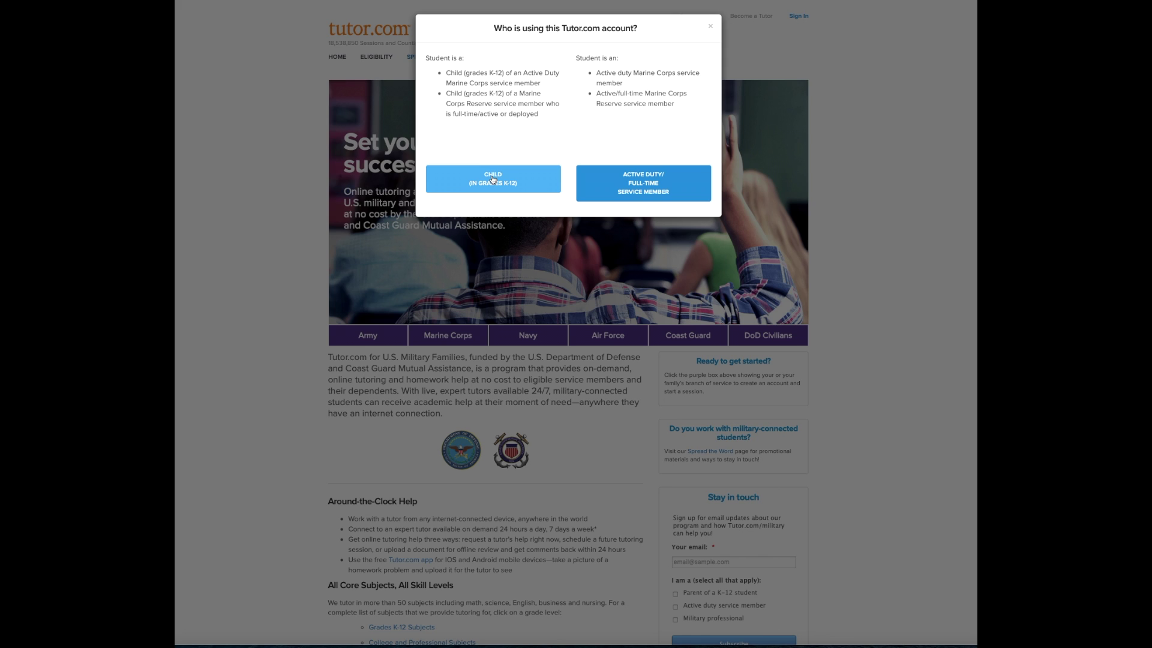
- Register the user as a K-12 child and certify eligibility
left_click(492, 179)
left_click(115, 527)
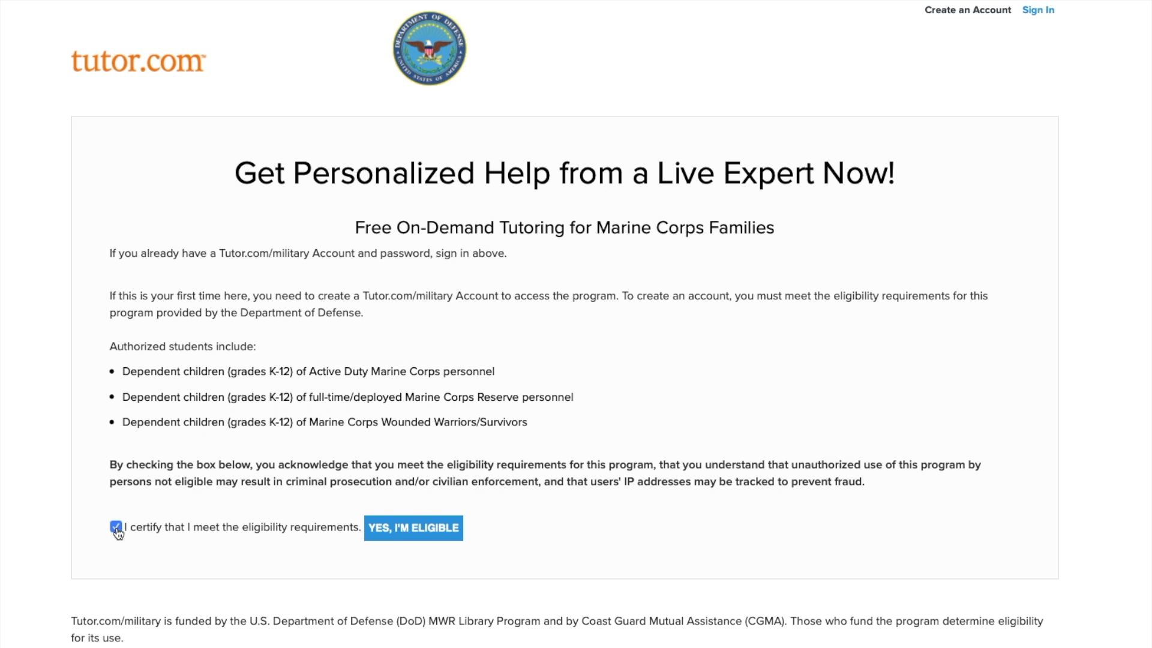
left_click(389, 531)
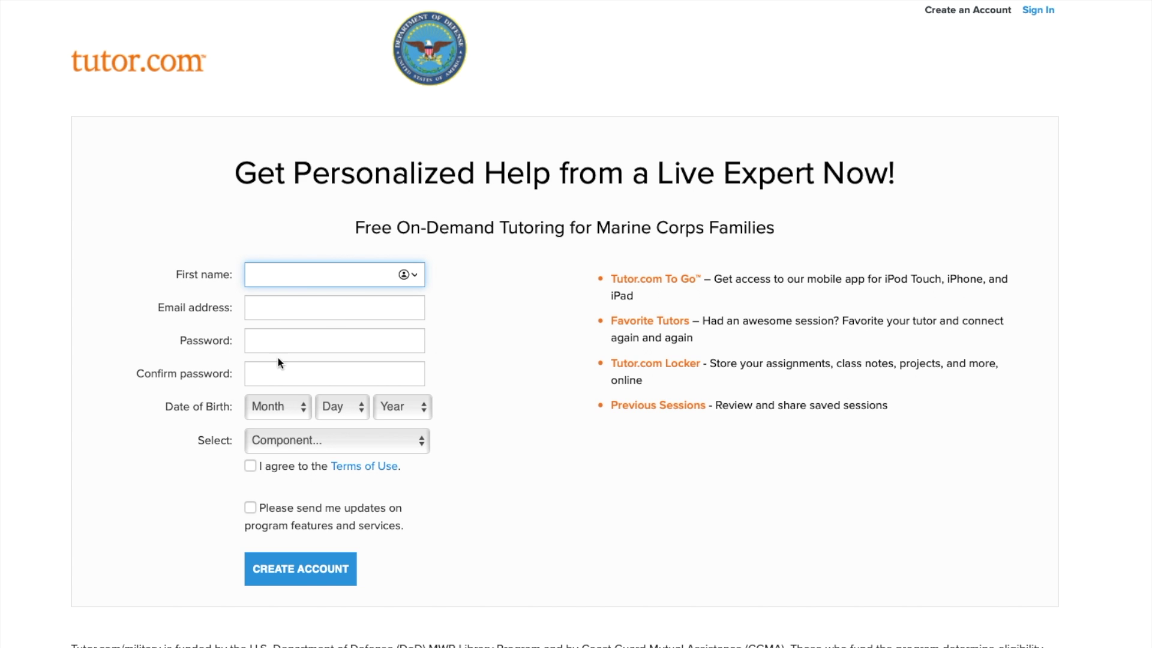
- Set the component to Active Duty and location to Fort Carson, and accept the Terms of Use
left_click(270, 438)
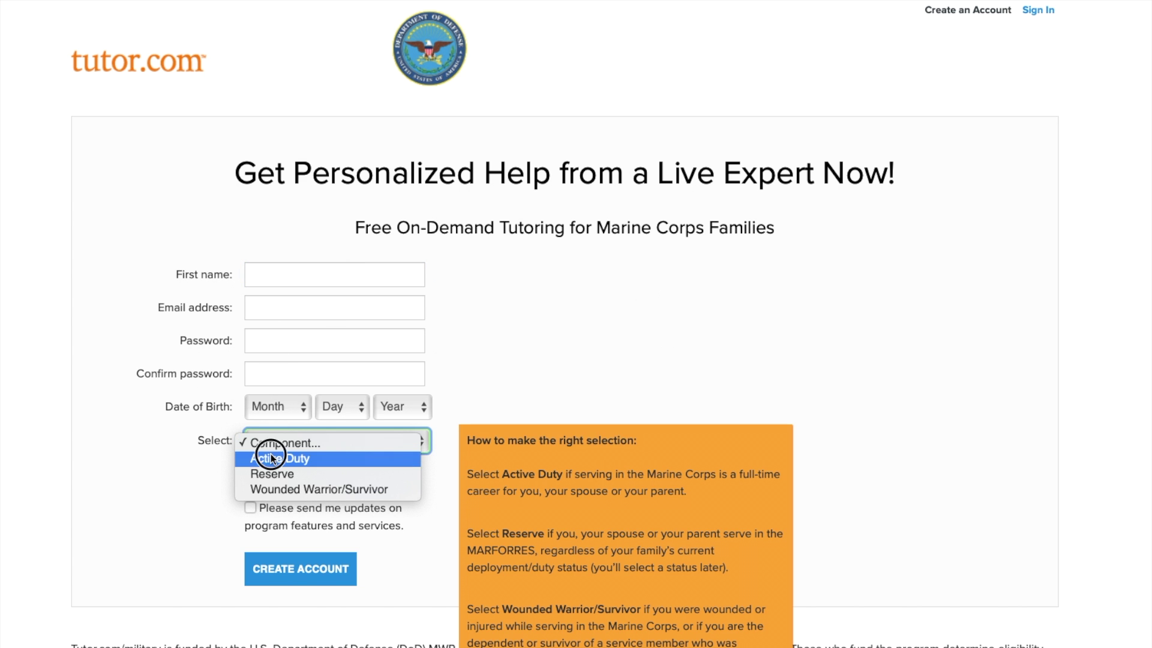
left_click(271, 453)
left_click(272, 474)
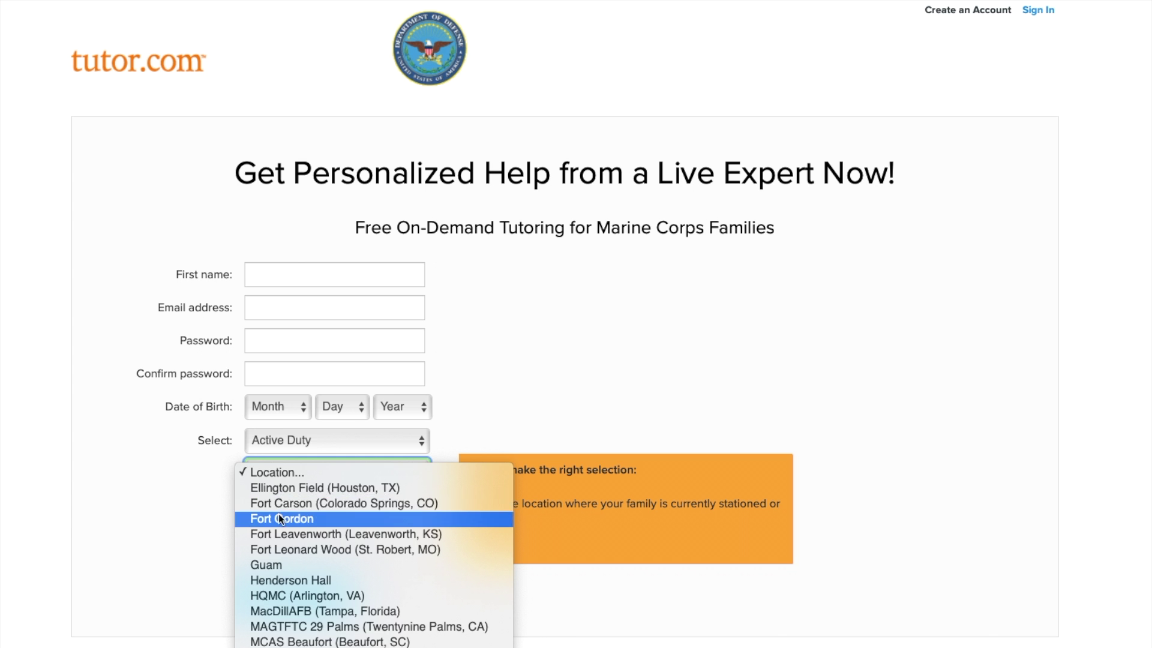
left_click(271, 503)
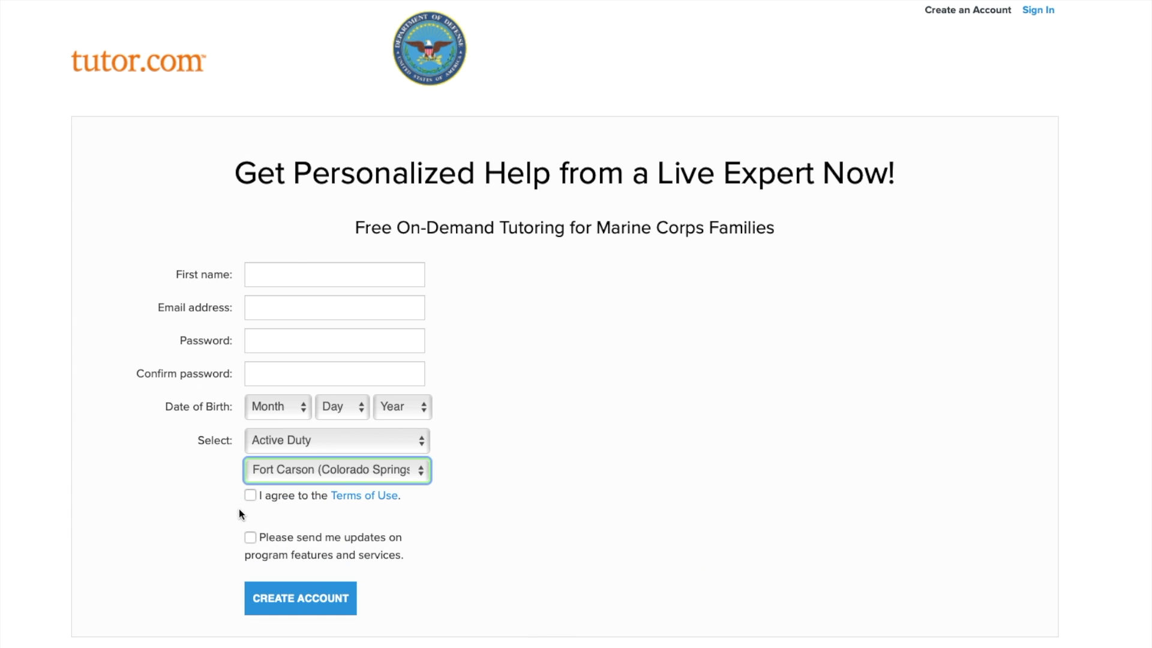
left_click(251, 496)
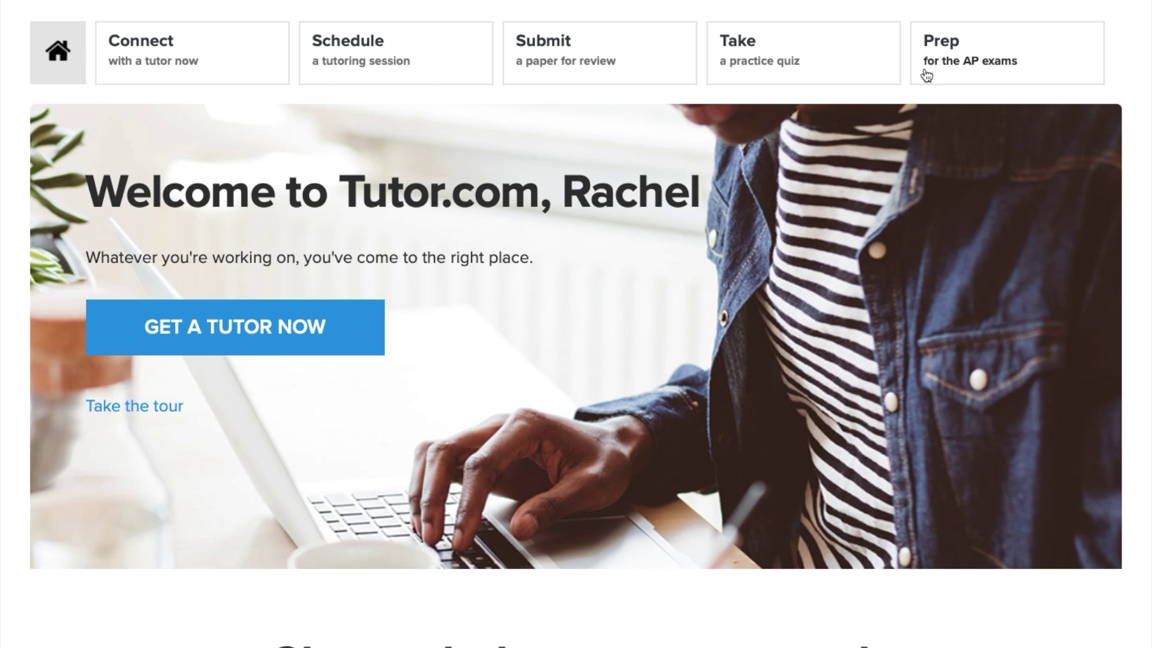
- Start a live tutor request for 8th-grade Math, subject Algebra I
left_click(217, 337)
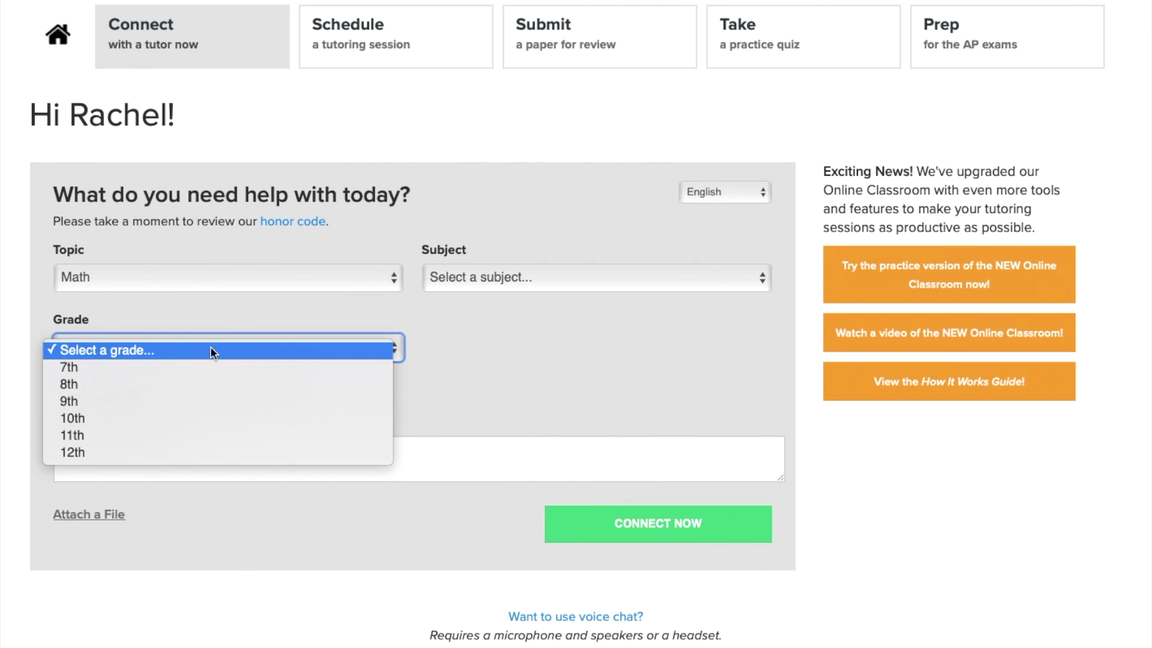
left_click(207, 388)
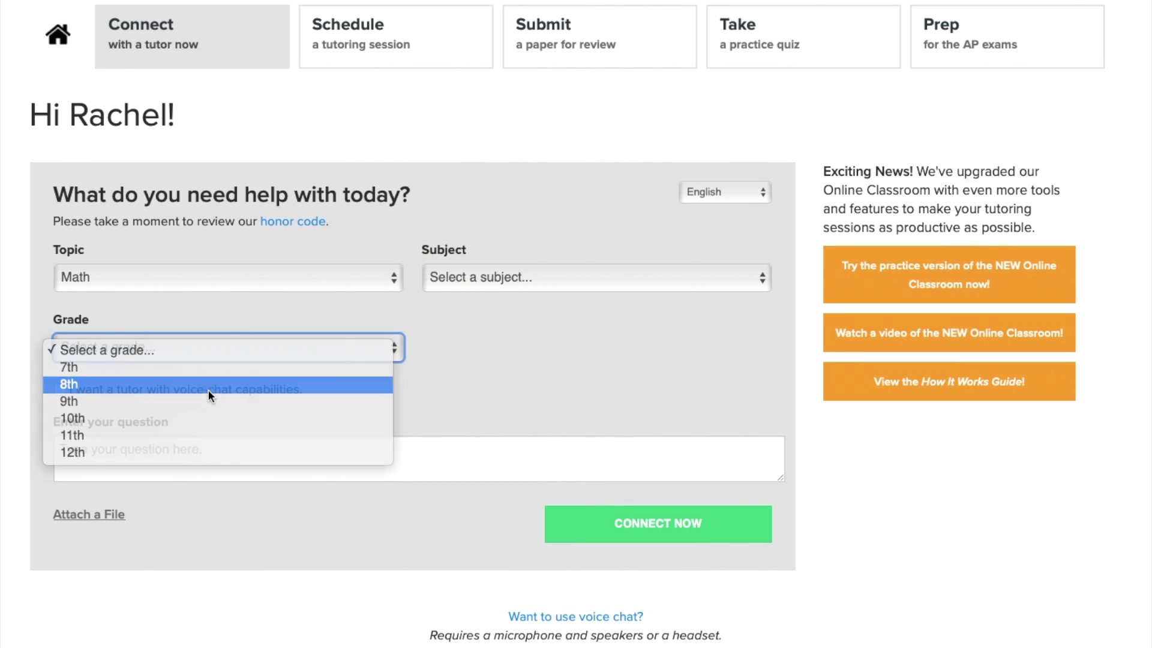
left_click(196, 276)
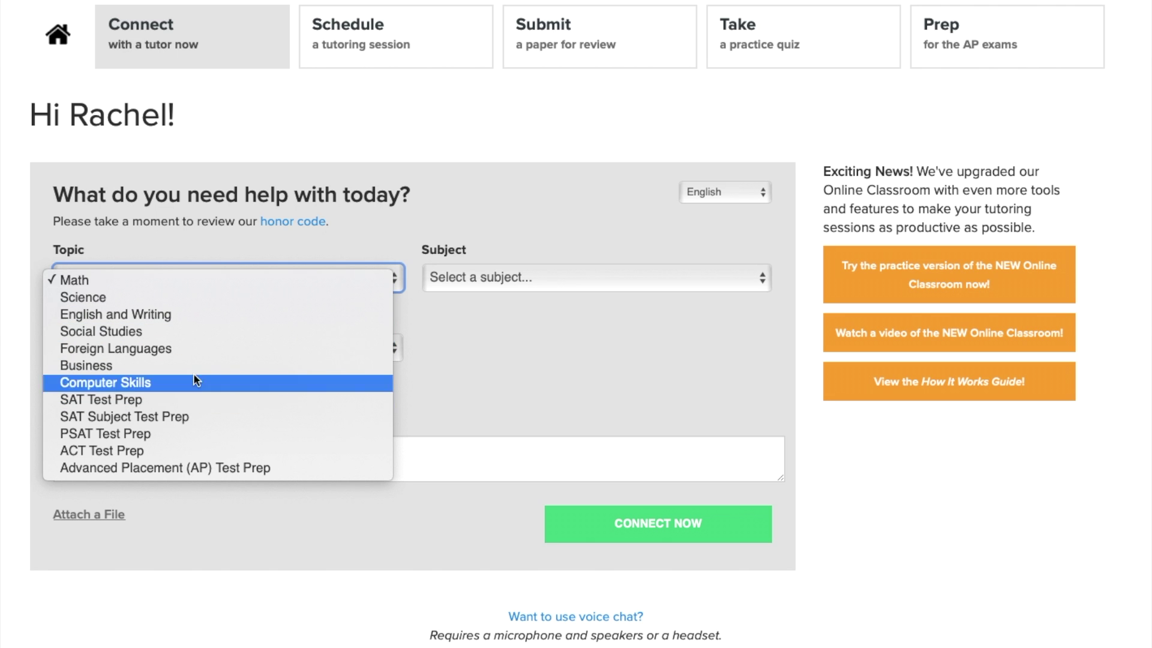
left_click(199, 280)
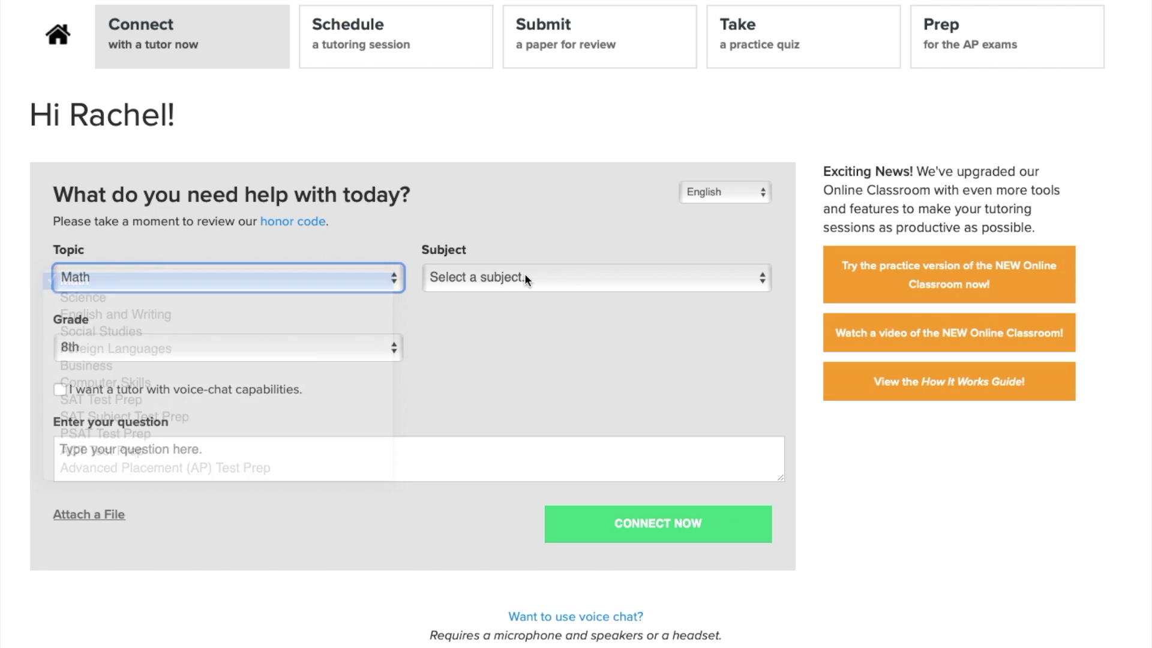
left_click(524, 277)
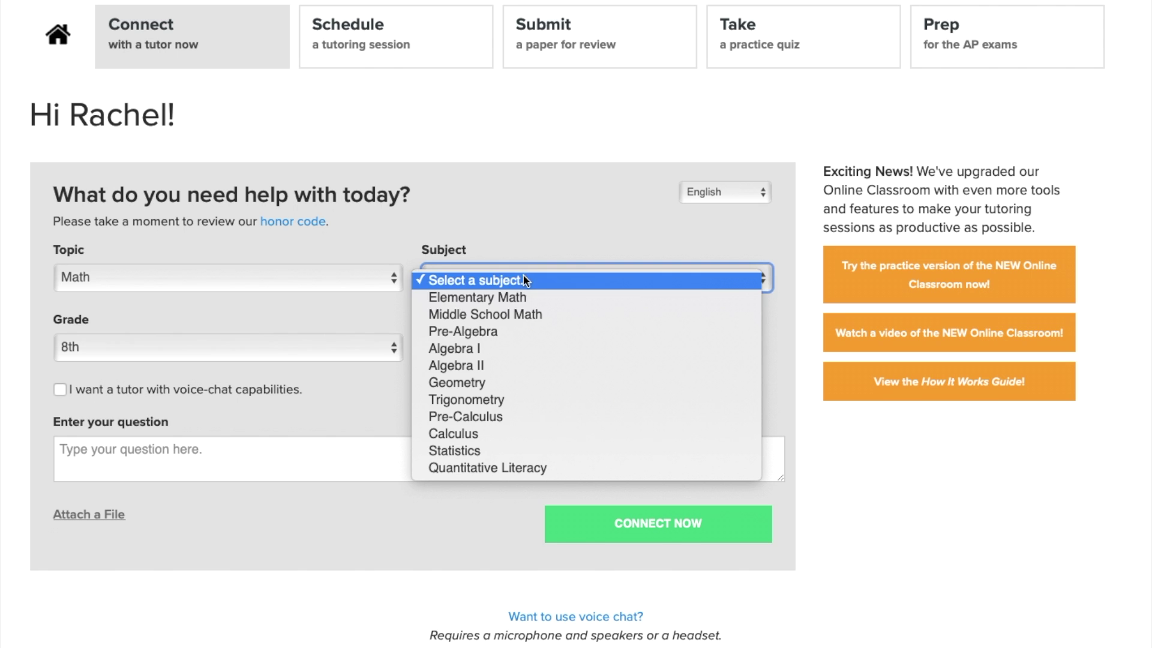
left_click(516, 346)
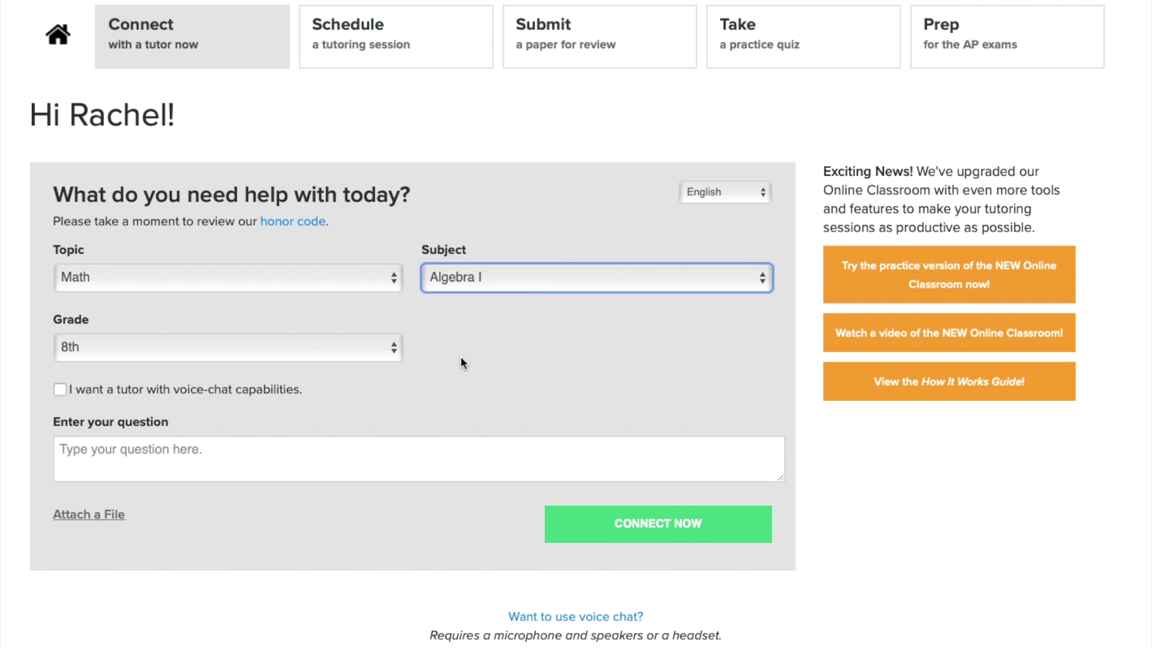
- Ask 'I need help with graphing equations' and send the request to join the classroom
left_click(293, 448)
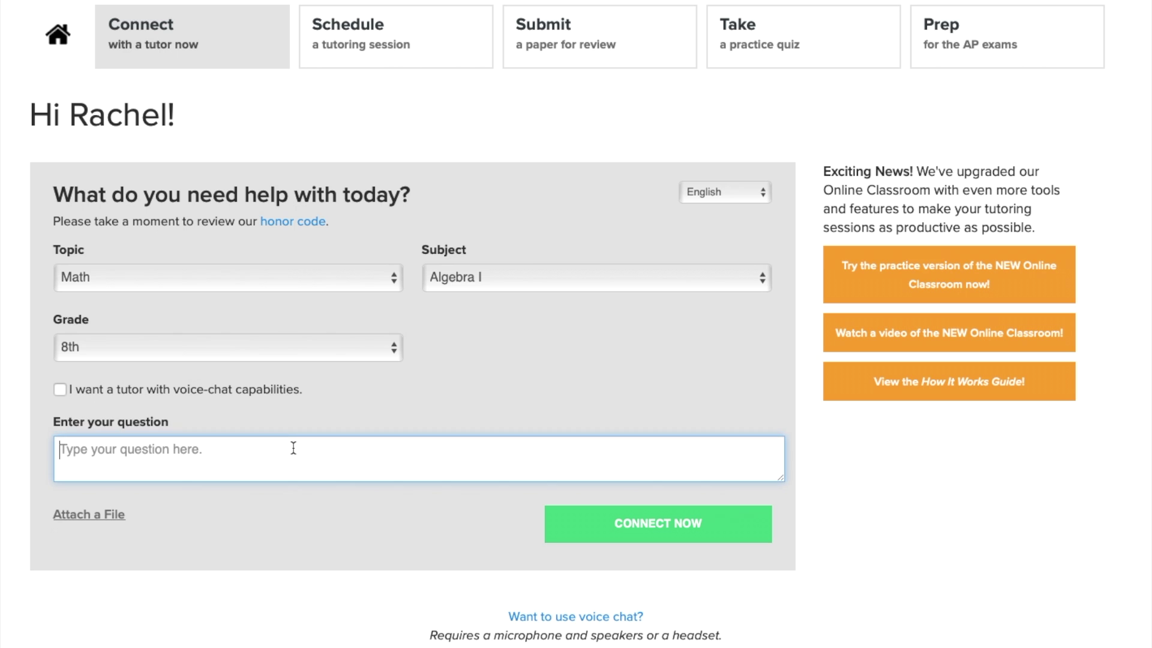
type("I nee")
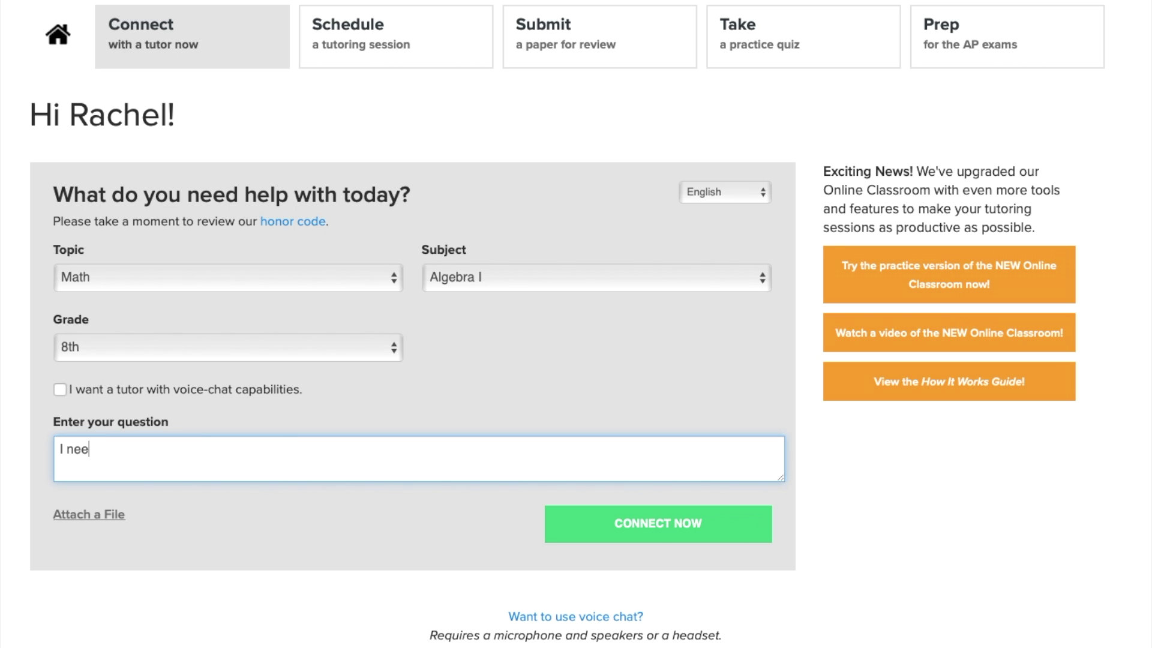
type("d help with graphing eq")
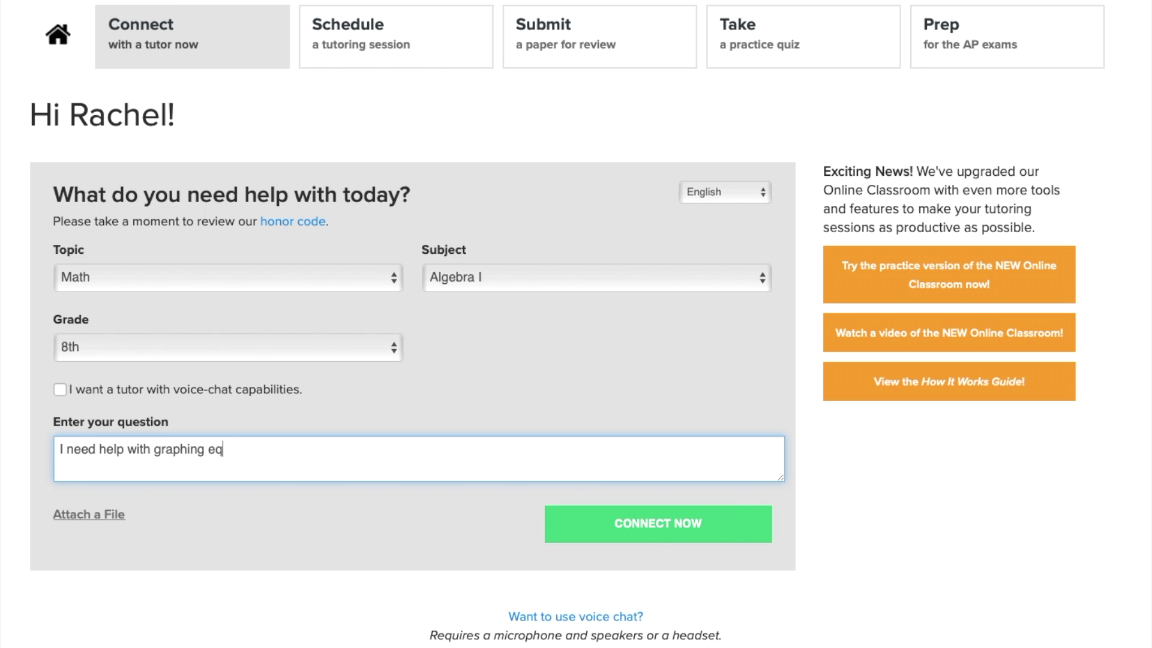
type("uations")
left_click(305, 391)
left_click_drag(305, 390, 53, 395)
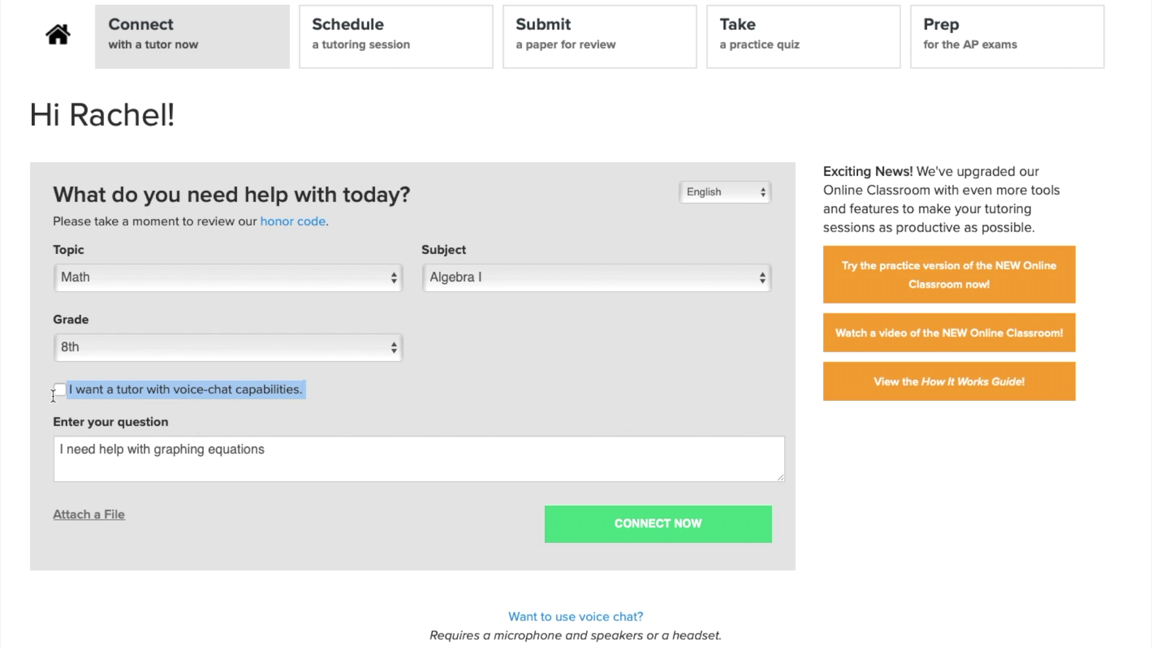
left_click(673, 531)
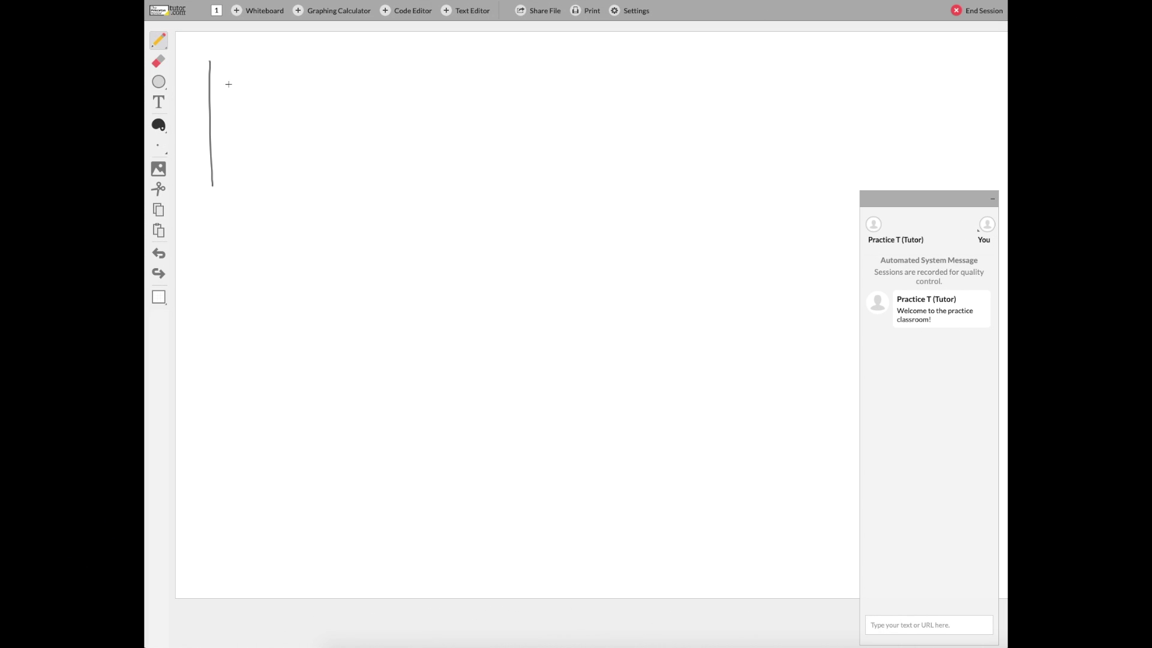
- Handwrite 'Hello everyone!' on the whiteboard with the pencil
left_click_drag(228, 84, 238, 210)
left_click_drag(210, 161, 277, 175)
left_click_drag(279, 110, 293, 179)
mouse_move(296, 106)
left_mouse_down()
mouse_move(318, 191)
mouse_move(328, 161)
left_mouse_up()
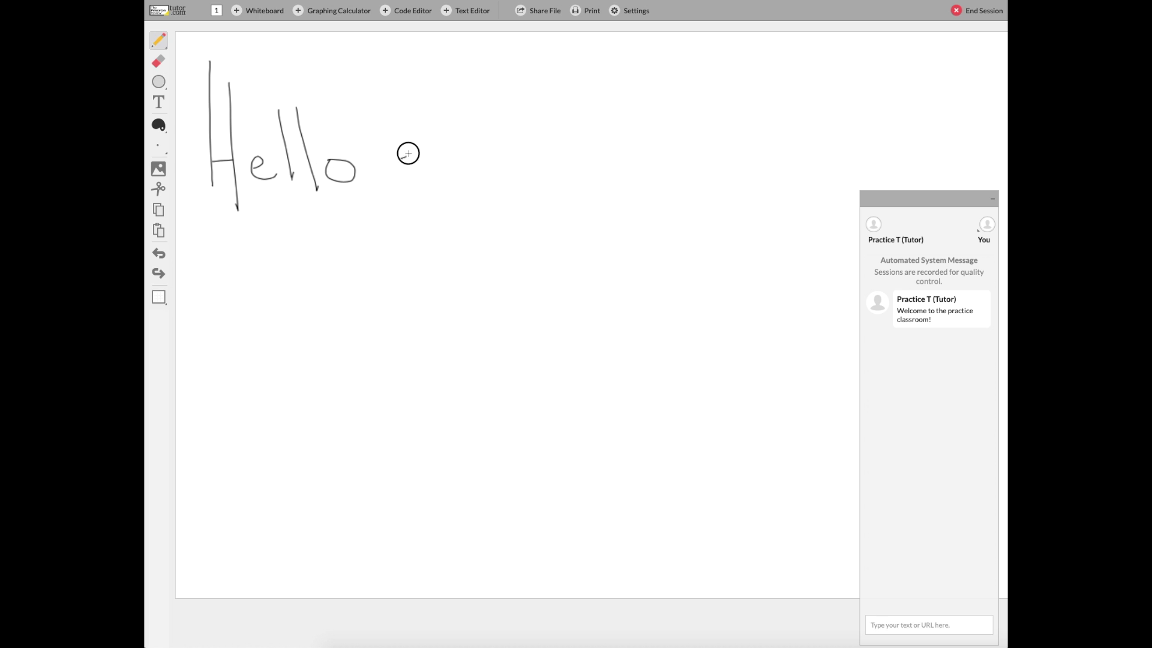
mouse_move(408, 154)
left_mouse_down()
mouse_move(586, 148)
mouse_move(648, 174)
left_mouse_up()
left_click_drag(662, 112, 667, 159)
left_click(667, 175)
- Write 'Draw or write here' and the equation y = mx + b below the greeting
mouse_move(288, 262)
left_mouse_down()
mouse_move(336, 311)
mouse_move(448, 282)
left_mouse_up()
mouse_move(526, 283)
left_mouse_down()
mouse_move(540, 292)
mouse_move(672, 280)
mouse_move(748, 295)
mouse_move(827, 287)
left_mouse_up()
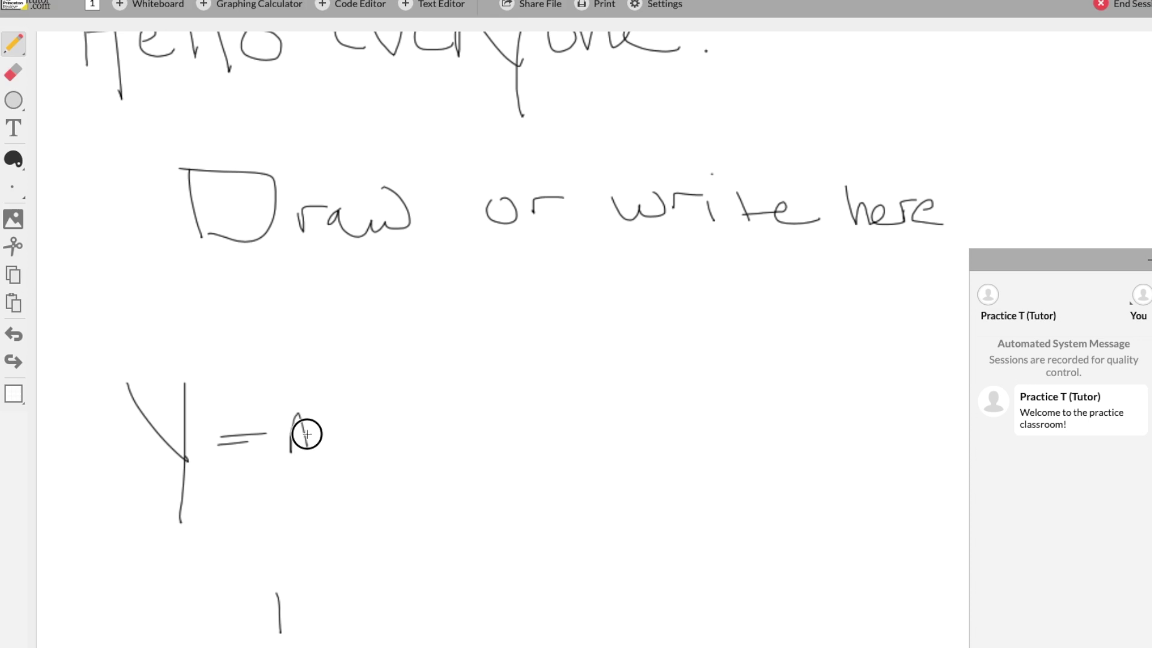
mouse_move(303, 432)
left_mouse_down()
mouse_move(346, 420)
mouse_move(323, 442)
left_mouse_up()
mouse_move(380, 413)
left_mouse_down()
mouse_move(451, 408)
mouse_move(430, 433)
left_mouse_up()
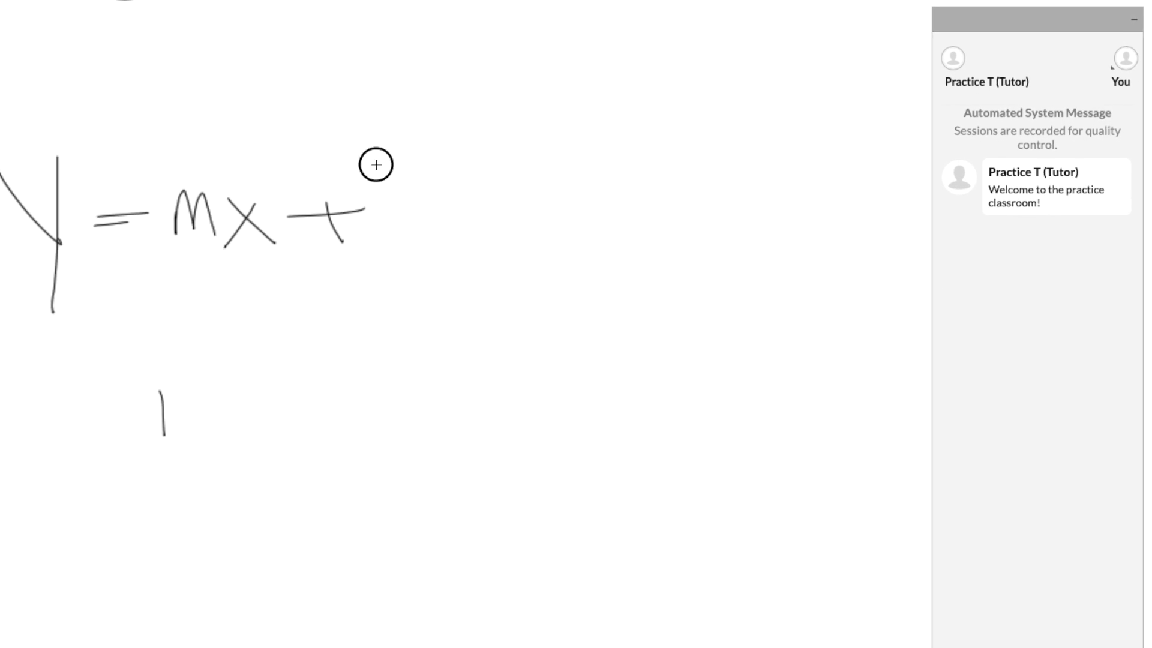
mouse_move(397, 196)
left_mouse_down()
mouse_move(420, 264)
mouse_move(414, 281)
left_mouse_up()
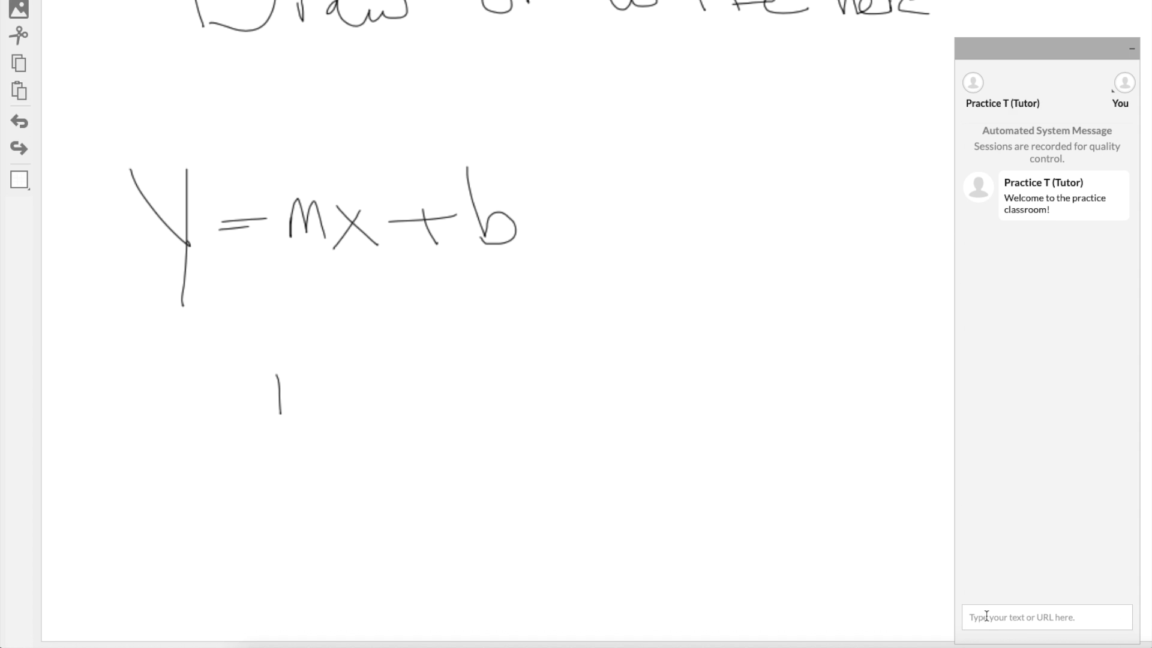
- Send the chat message 'Or you can type with your tutor here!' to the tutor
left_click(987, 616)
type("Or")
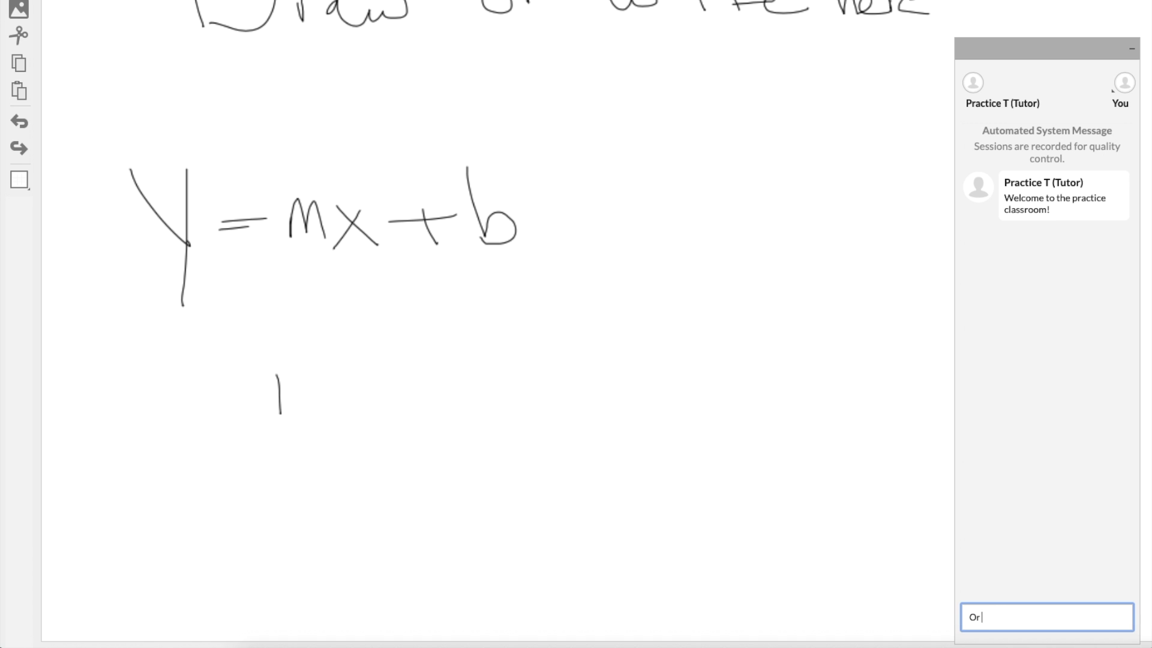
type(" you can type with your tutor here!")
key("Return")
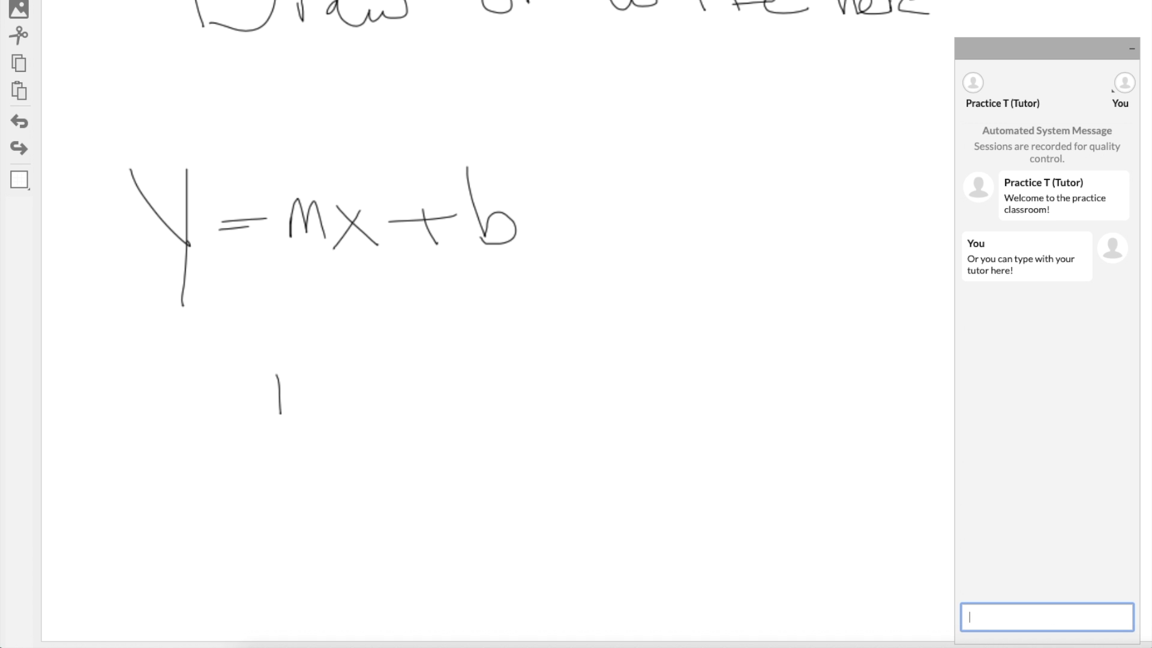
scroll(206, 223, "up", 3)
- On a new whiteboard page, add the text 'Add text to your whiteboard if you prefer.'
left_click(144, 0)
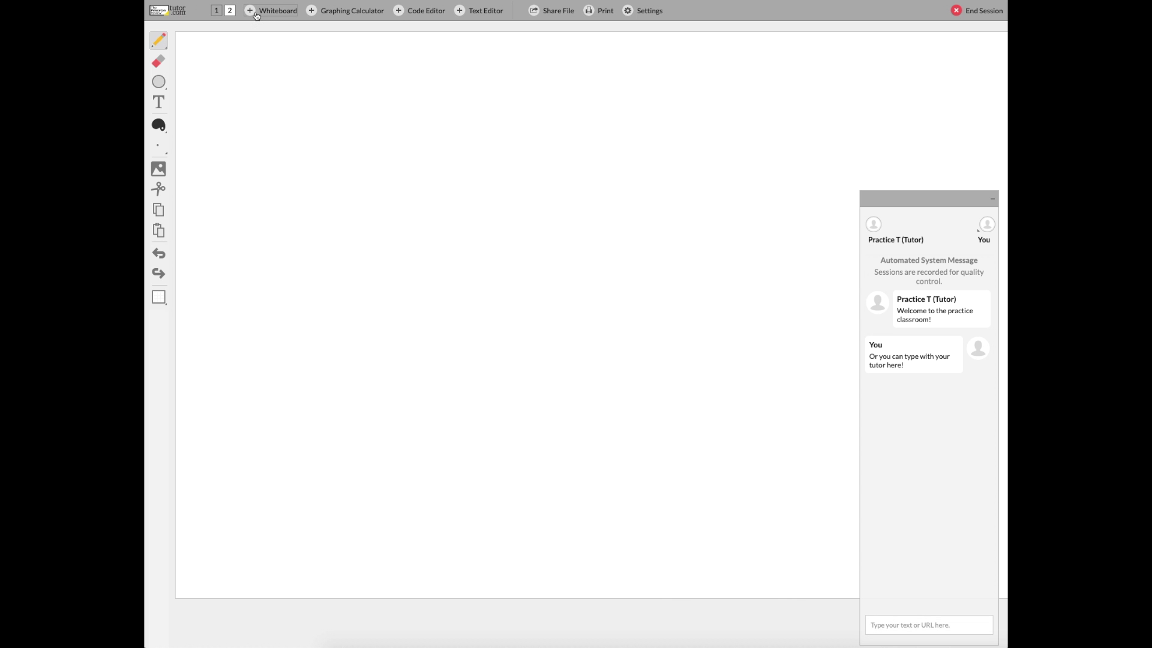
left_click(159, 102)
left_click(226, 96)
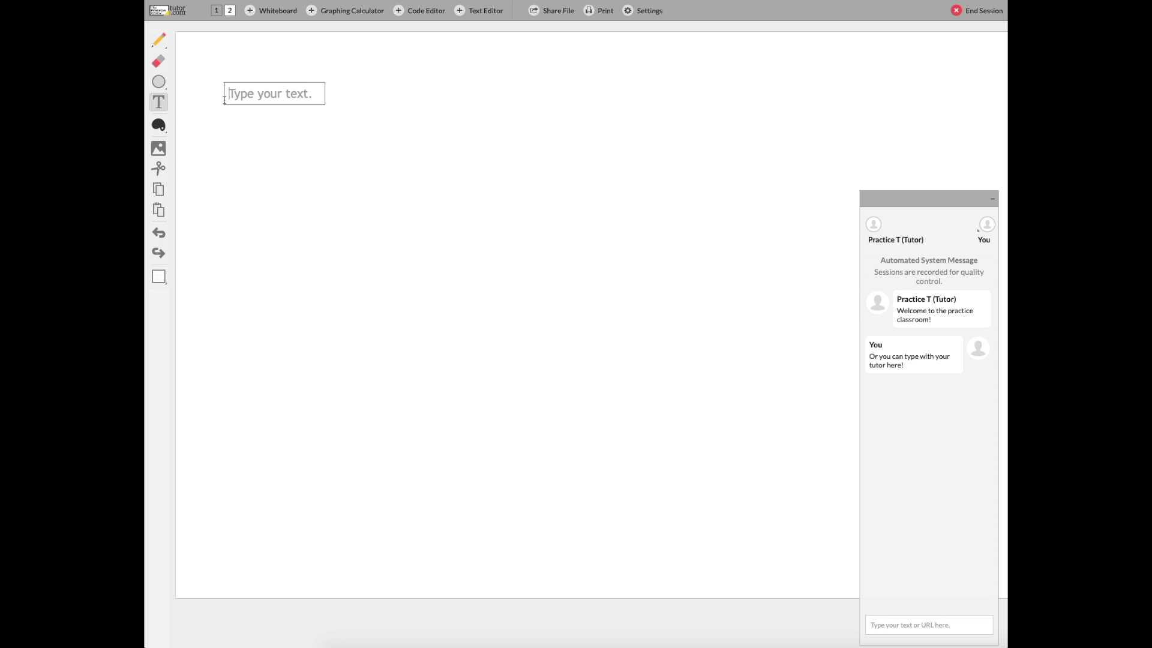
type("Add text to your whiteboard if y")
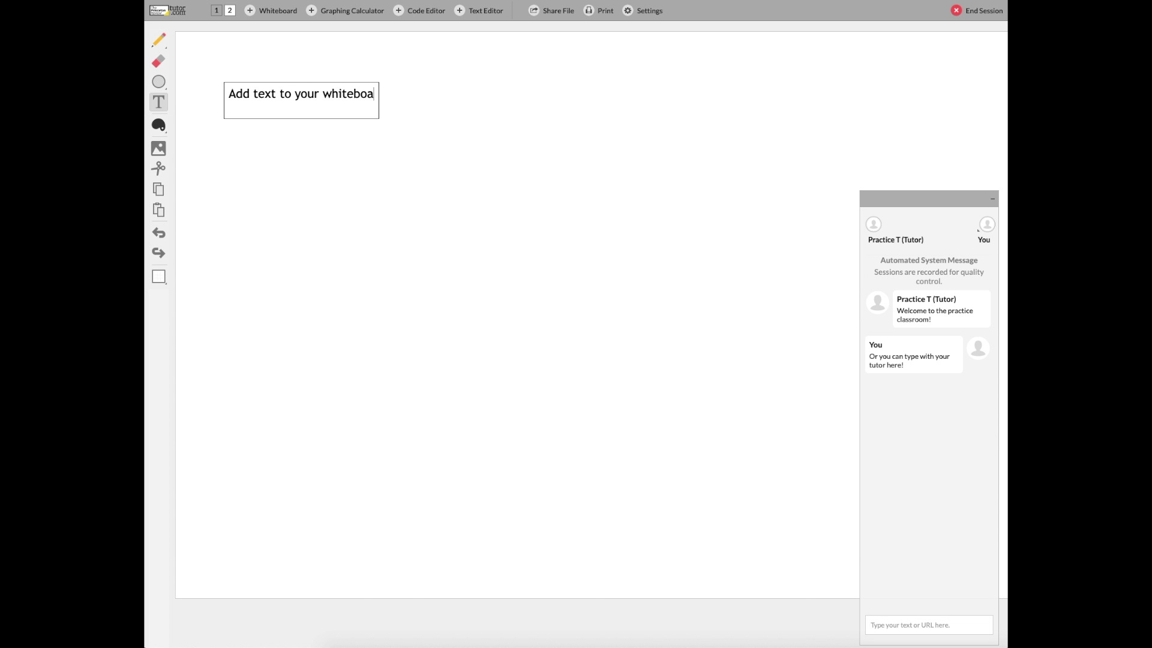
type("ou prefer.")
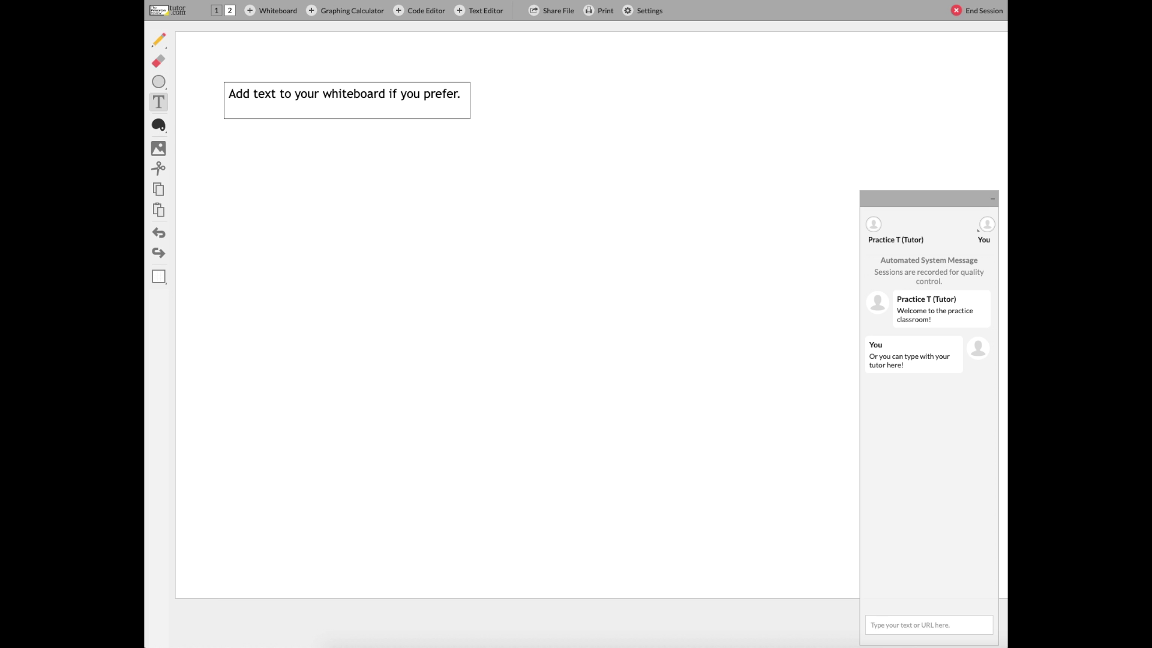
- Insert the ready-made cone volume formula onto the whiteboard
left_click(158, 148)
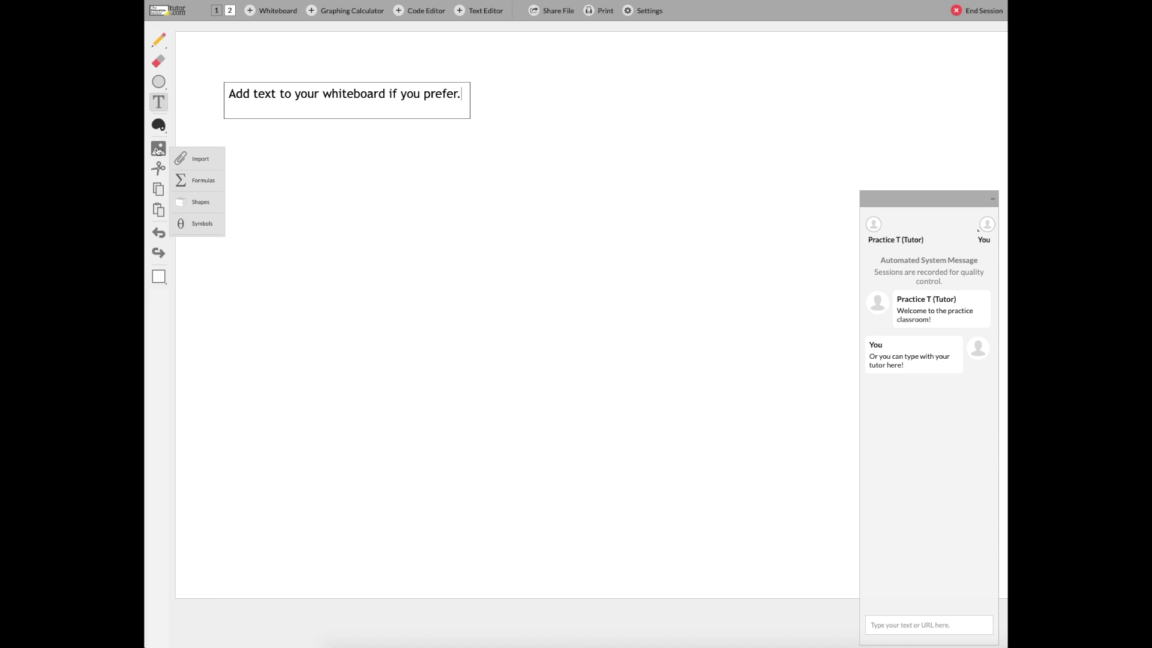
left_click(190, 181)
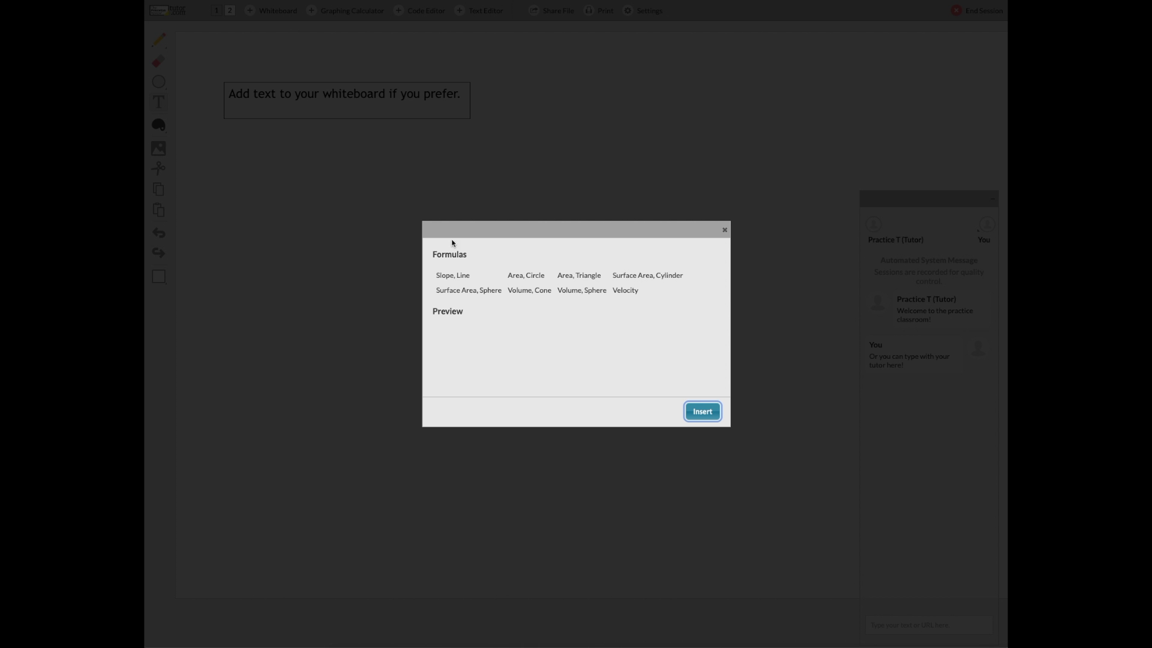
left_click(533, 292)
left_click(691, 411)
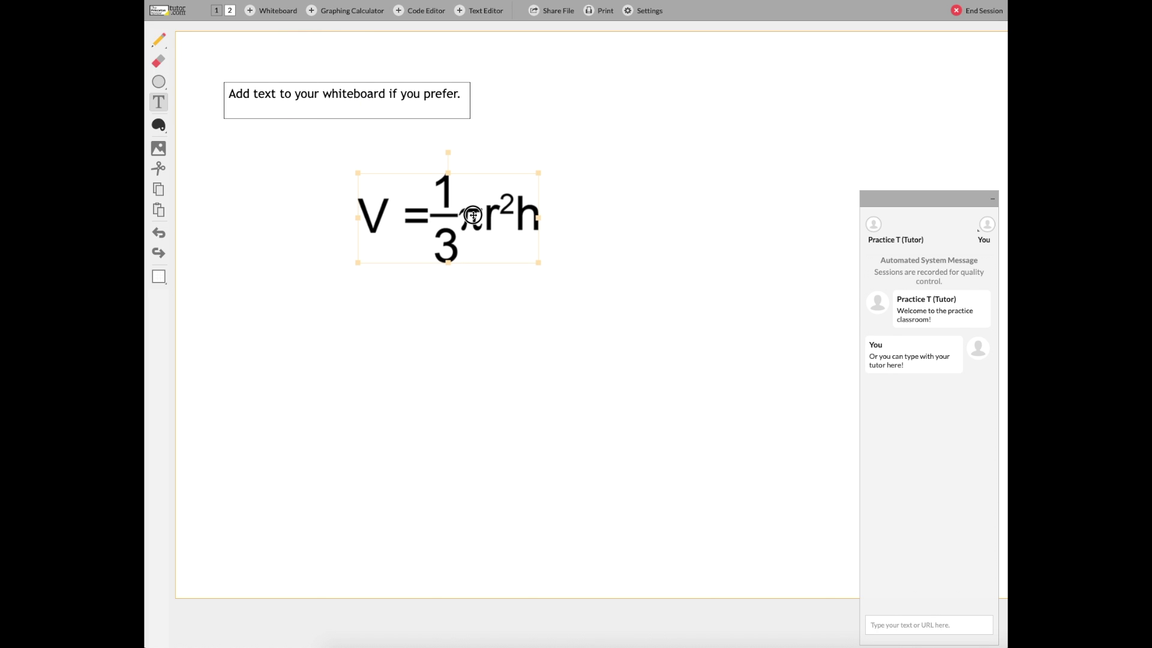
- Add a cone shape right of the formula and enlarge it to formula height
left_click(158, 149)
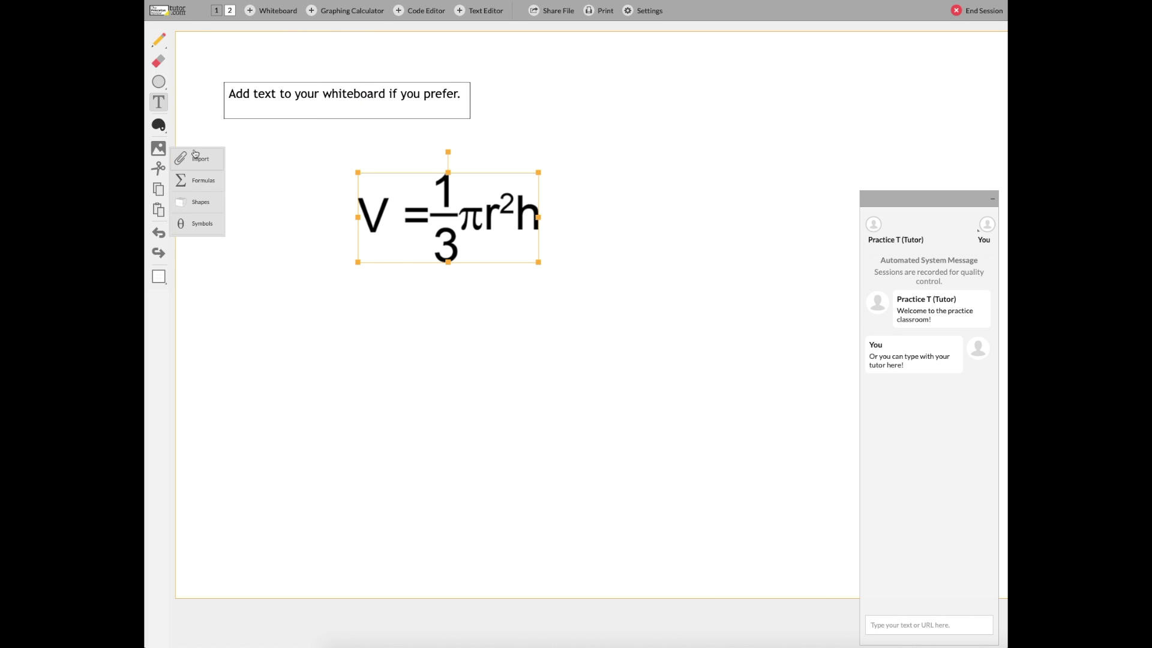
left_click(199, 204)
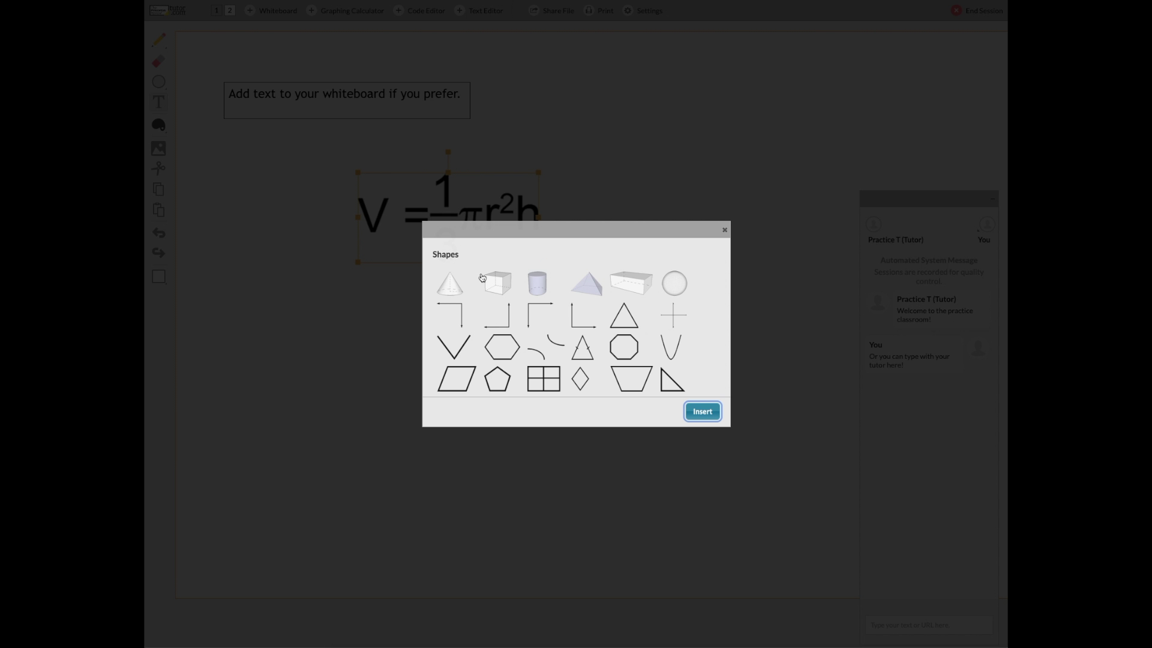
left_click(696, 411)
left_click_drag(208, 70, 700, 282)
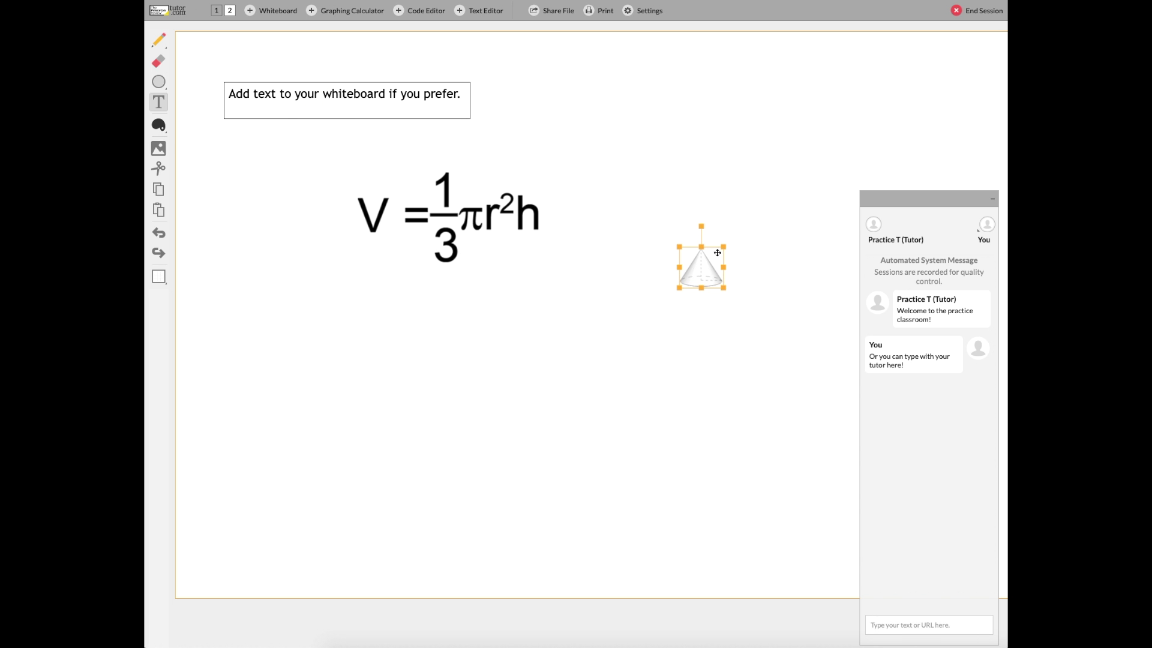
left_click_drag(724, 228, 674, 216)
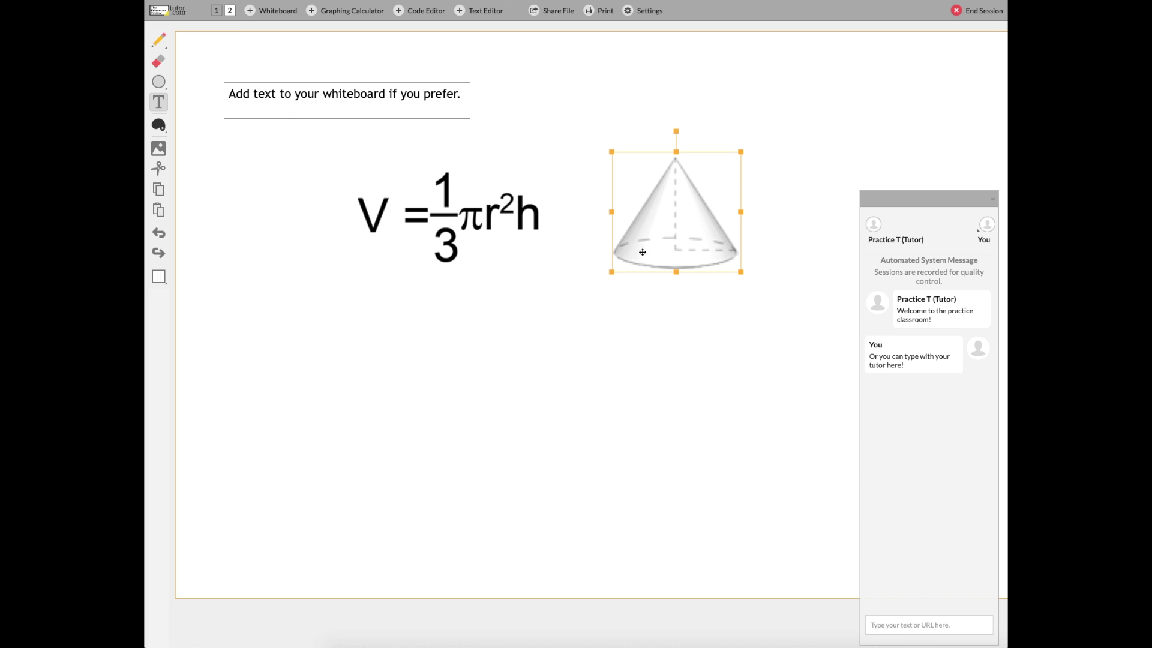
left_click(249, 11)
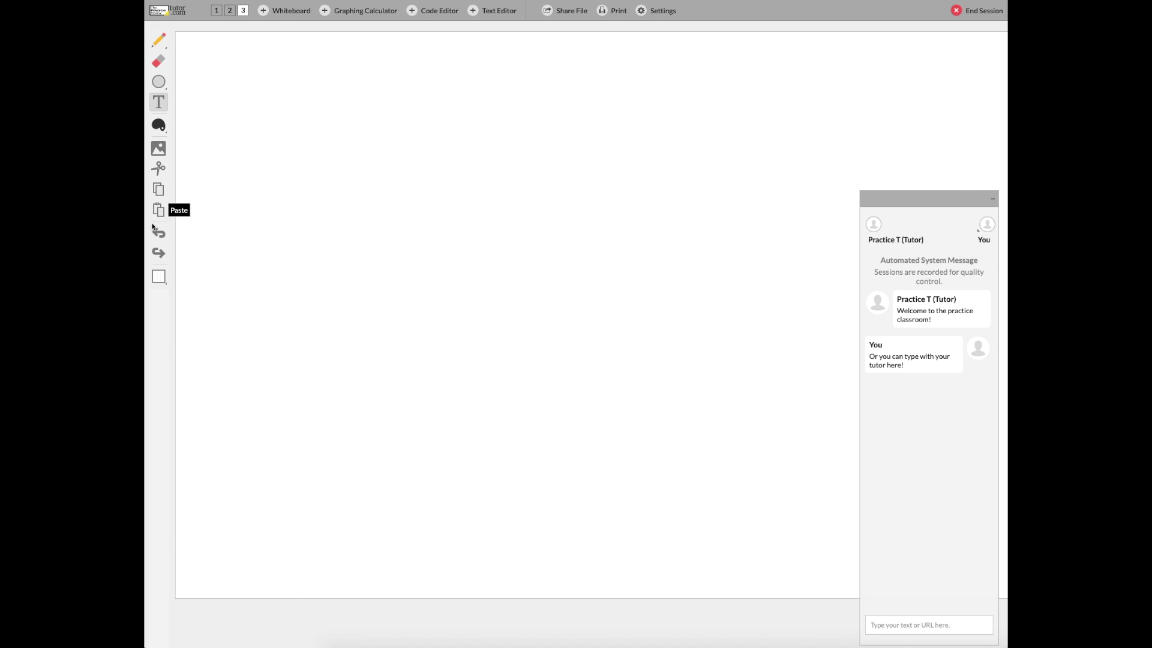
- Give the page a grid background, add a graphing calculator page with keypad, then a text editor page
left_click(159, 276)
left_click(199, 223)
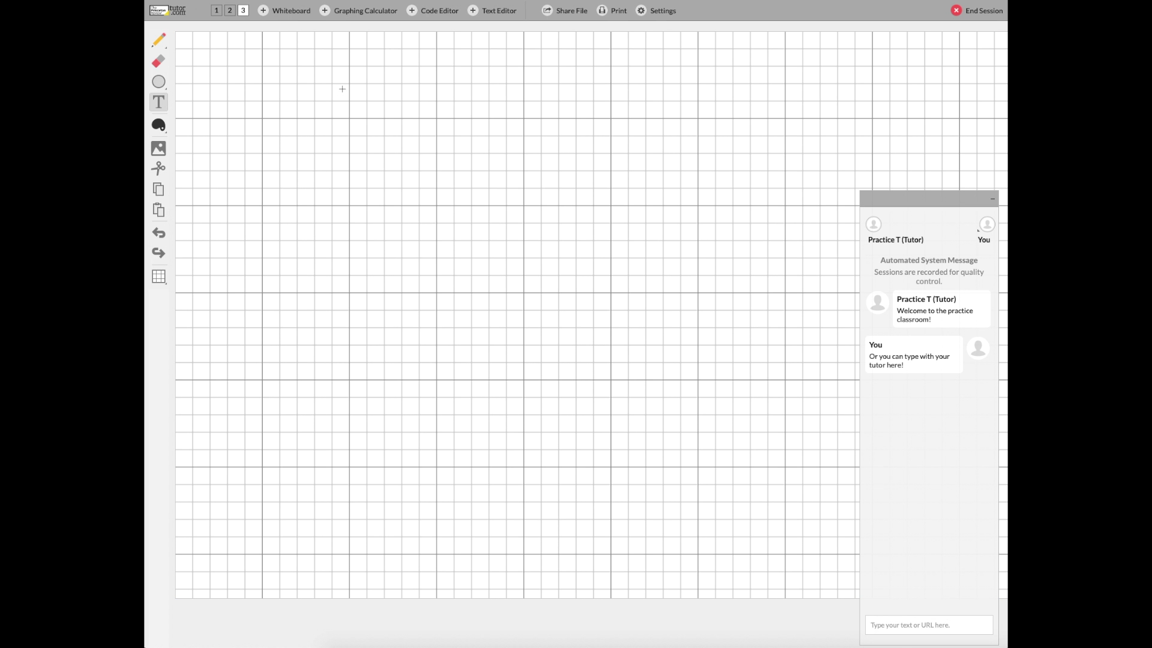
left_click(345, 12)
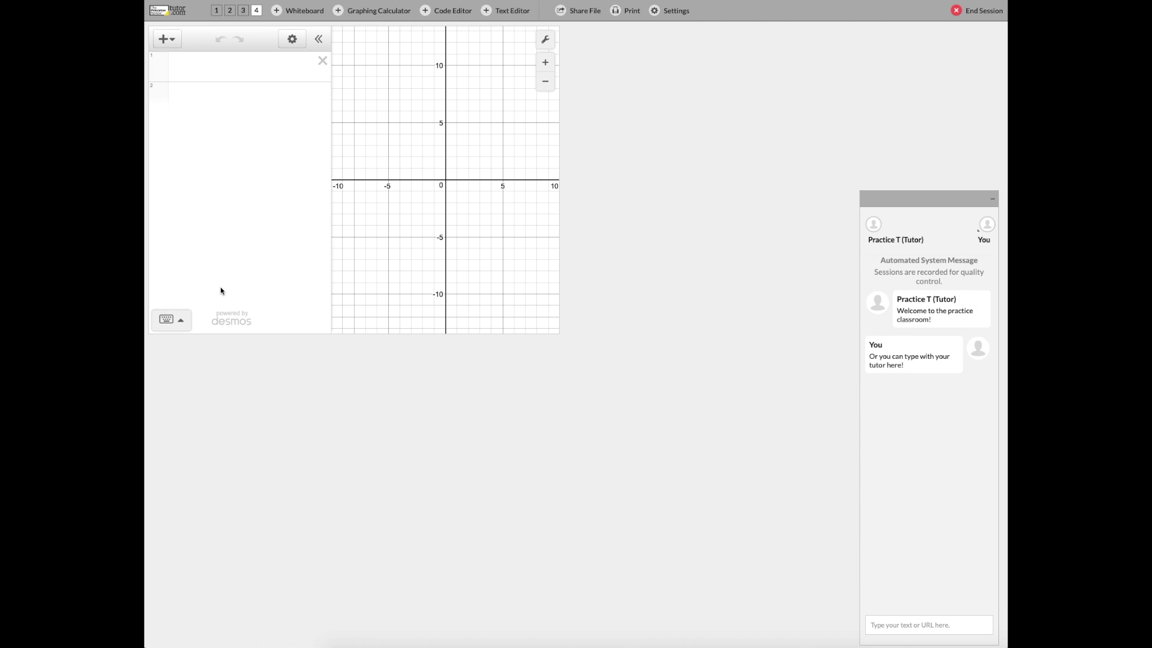
left_click(169, 319)
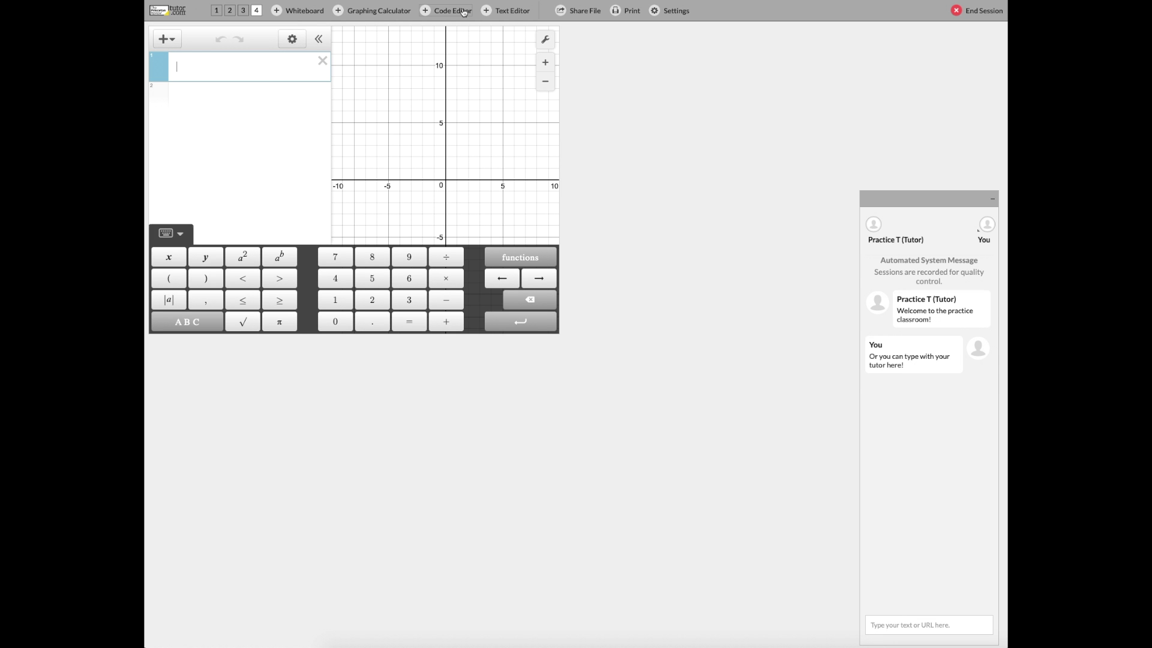
left_click(464, 12)
left_click(507, 10)
- Type a note in the text editor about working with your tutor on a topic sentence and thesis
type("Or work wit")
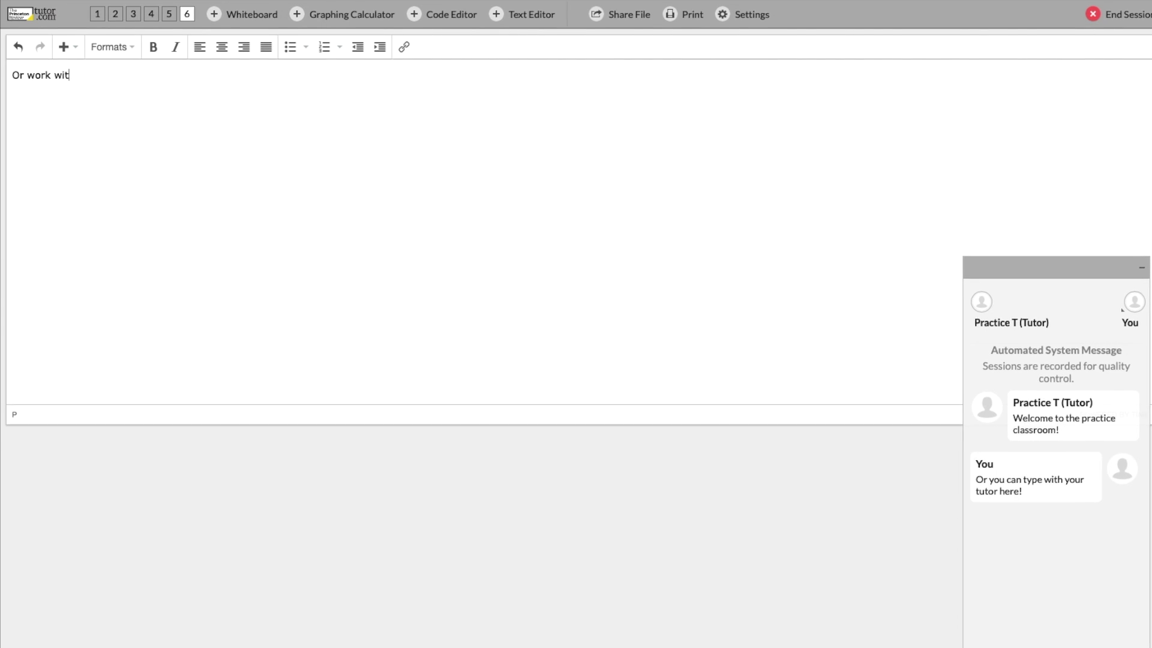
type("h your tutor in the text edit")
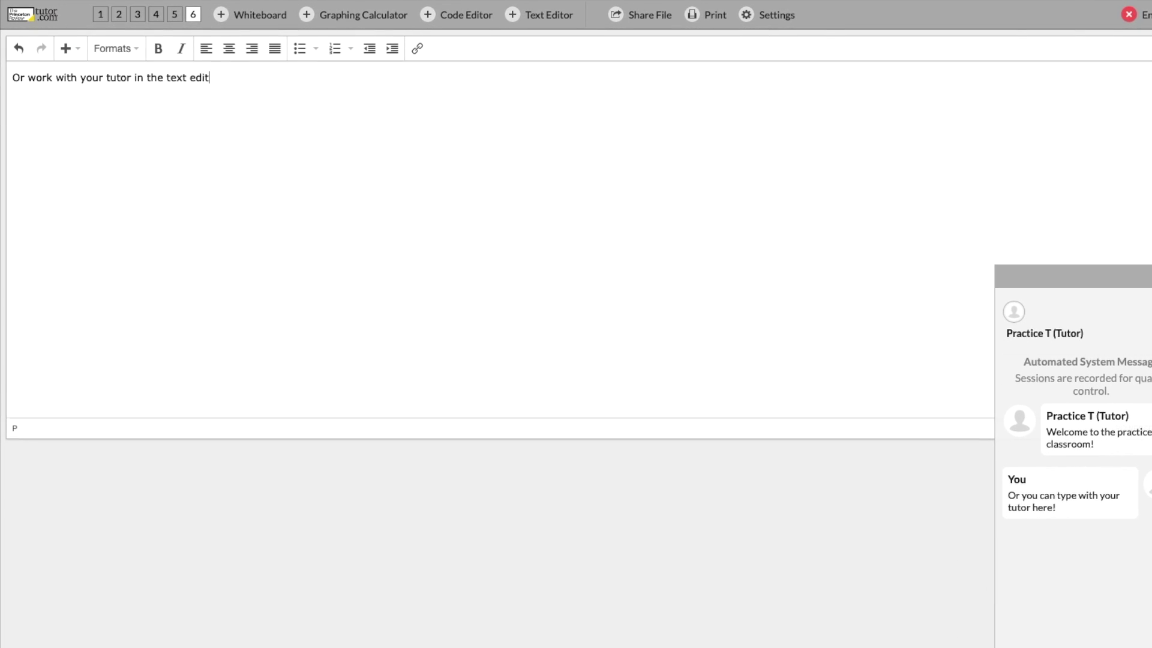
type("or to come up with a topi")
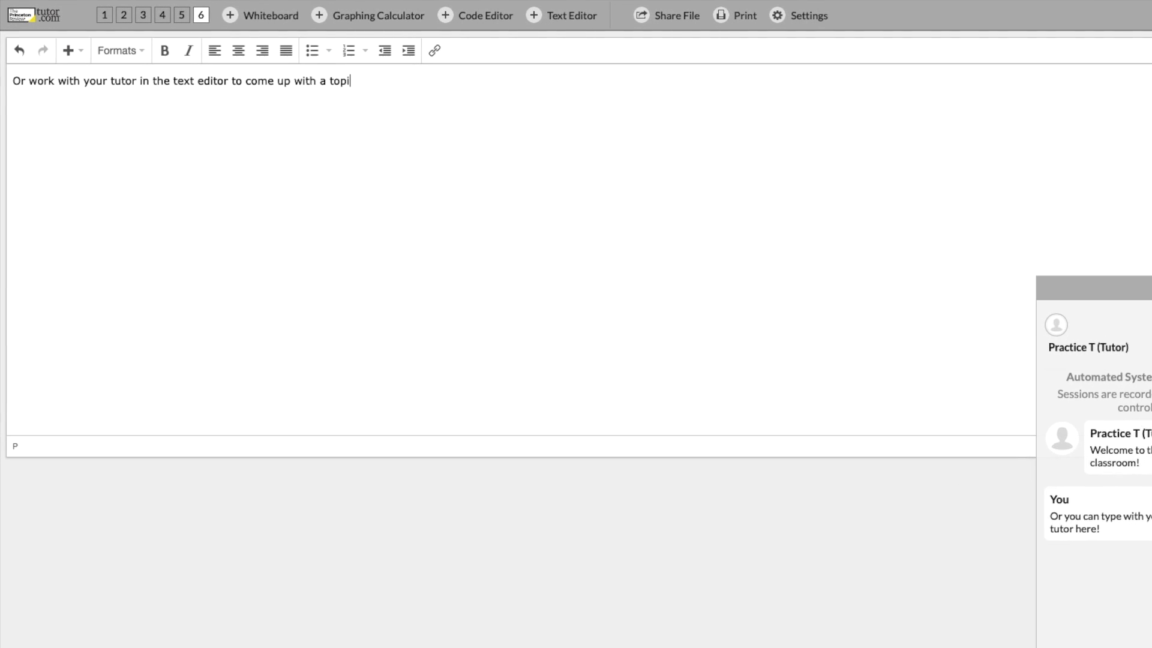
type("c sentence, thesis, ")
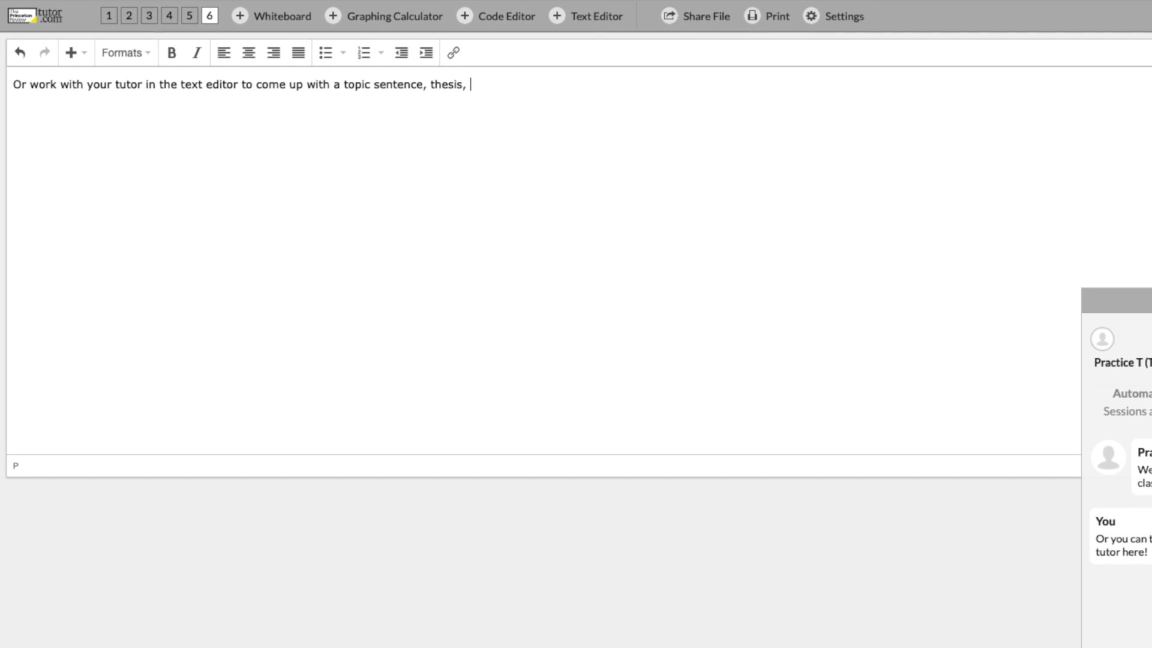
type("citation, or an")
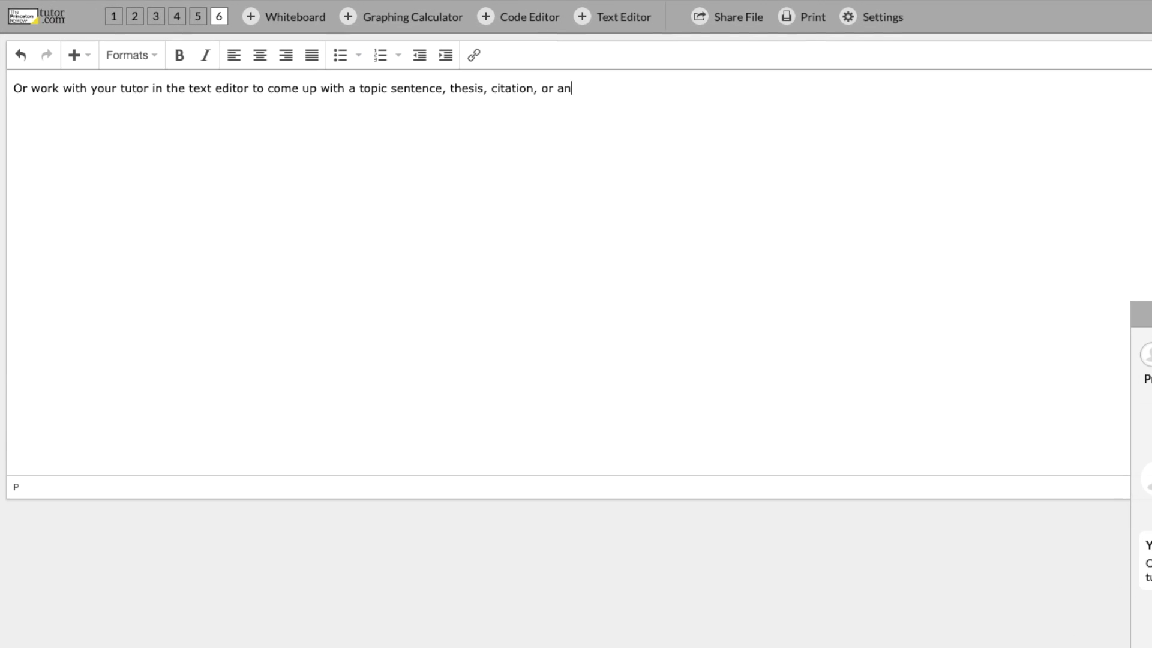
type("ything else!")
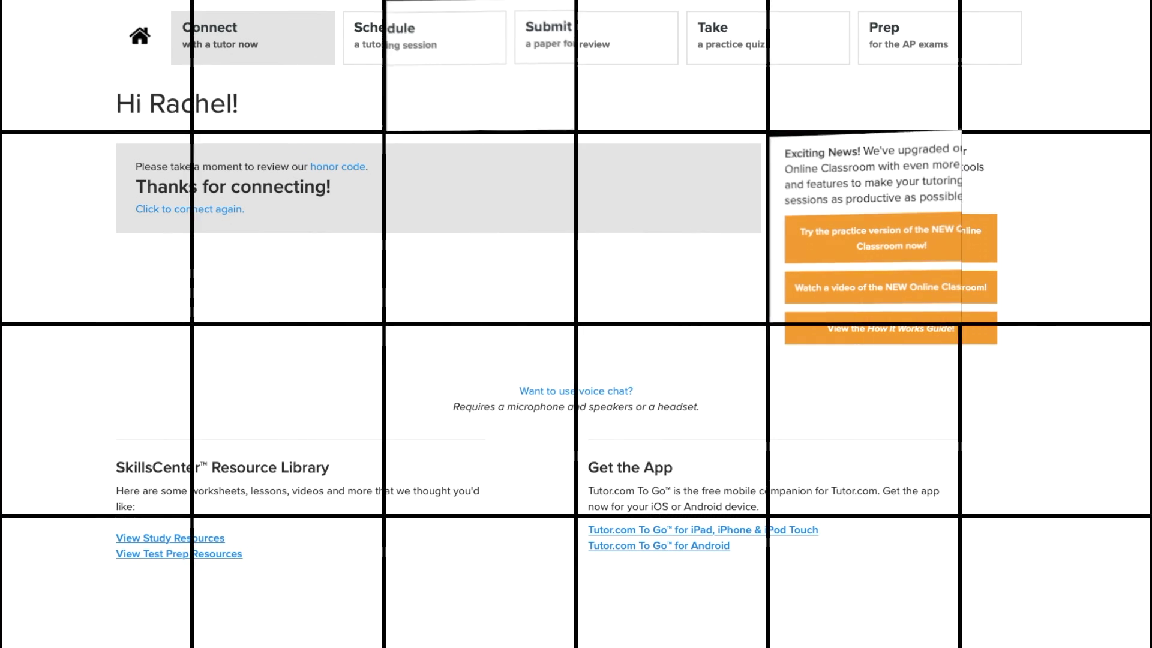
left_click(393, 36)
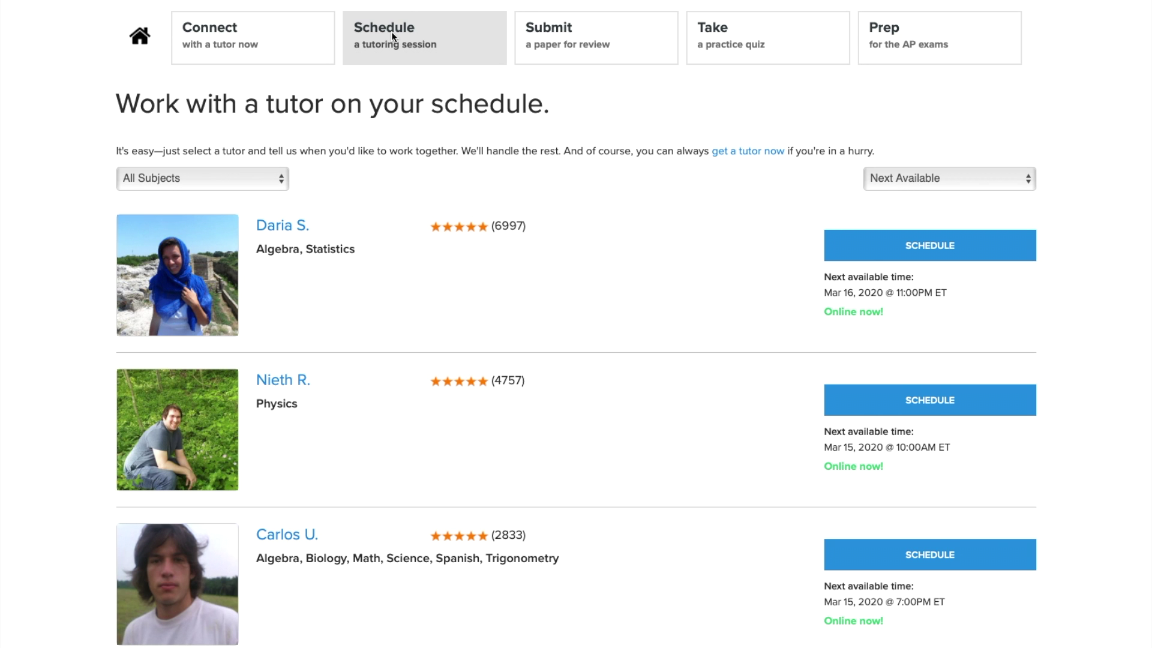
scroll(387, 123, "down", 3)
scroll(386, 127, "up", 2)
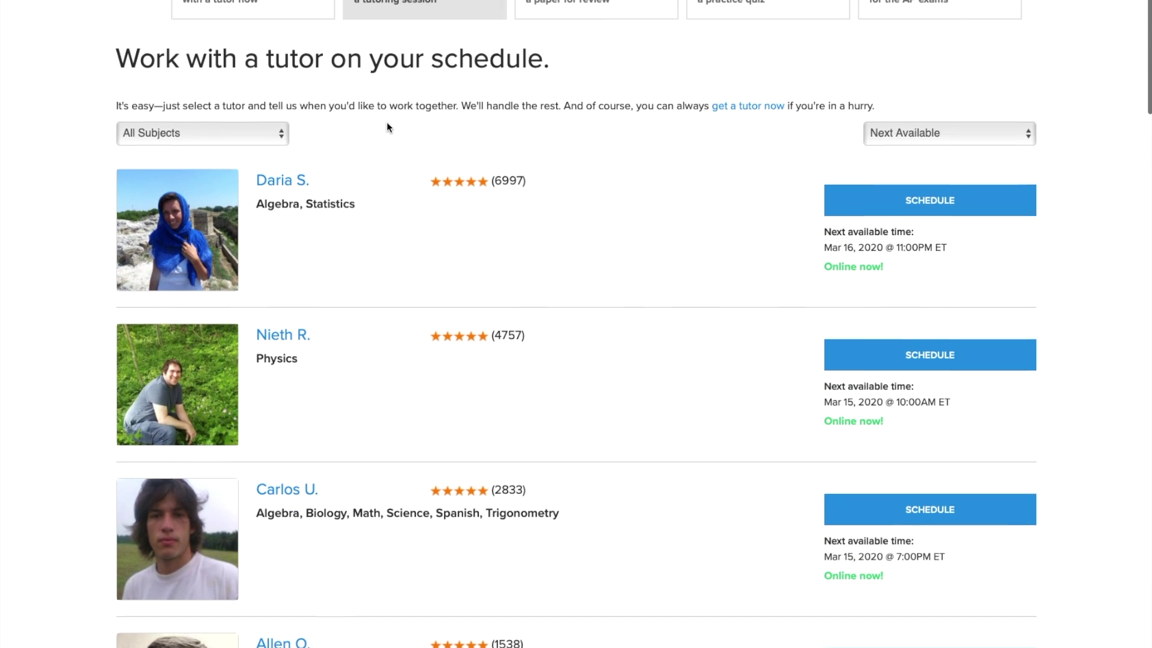
left_click(940, 214)
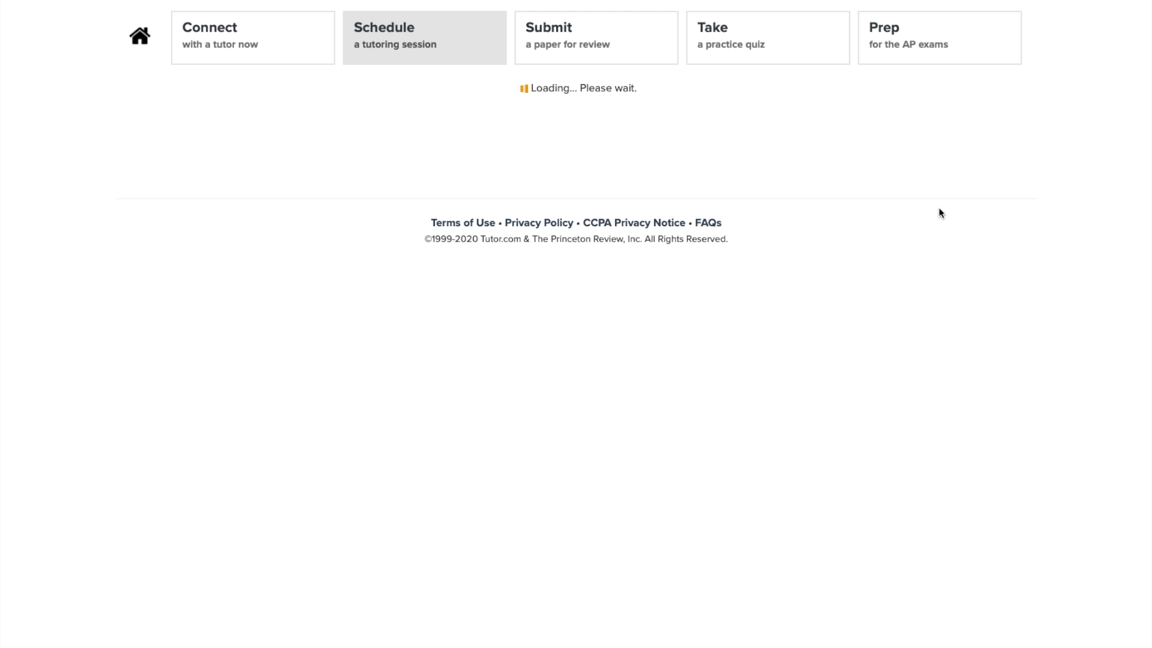
scroll(940, 213, "down", 4)
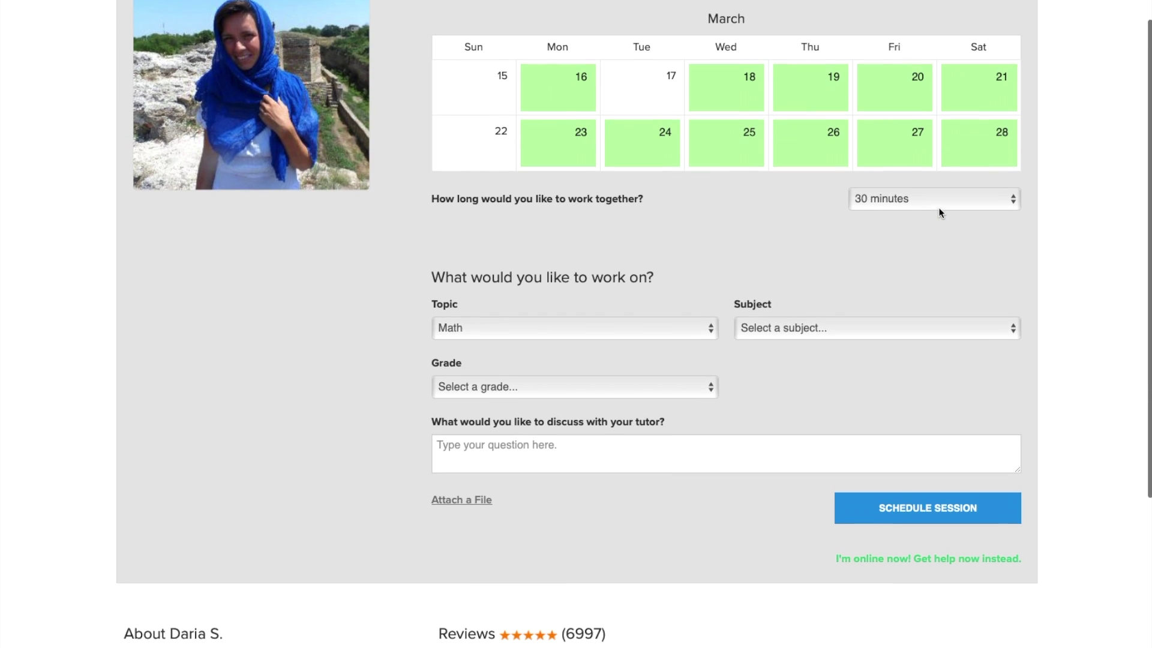
scroll(939, 212, "down", 4)
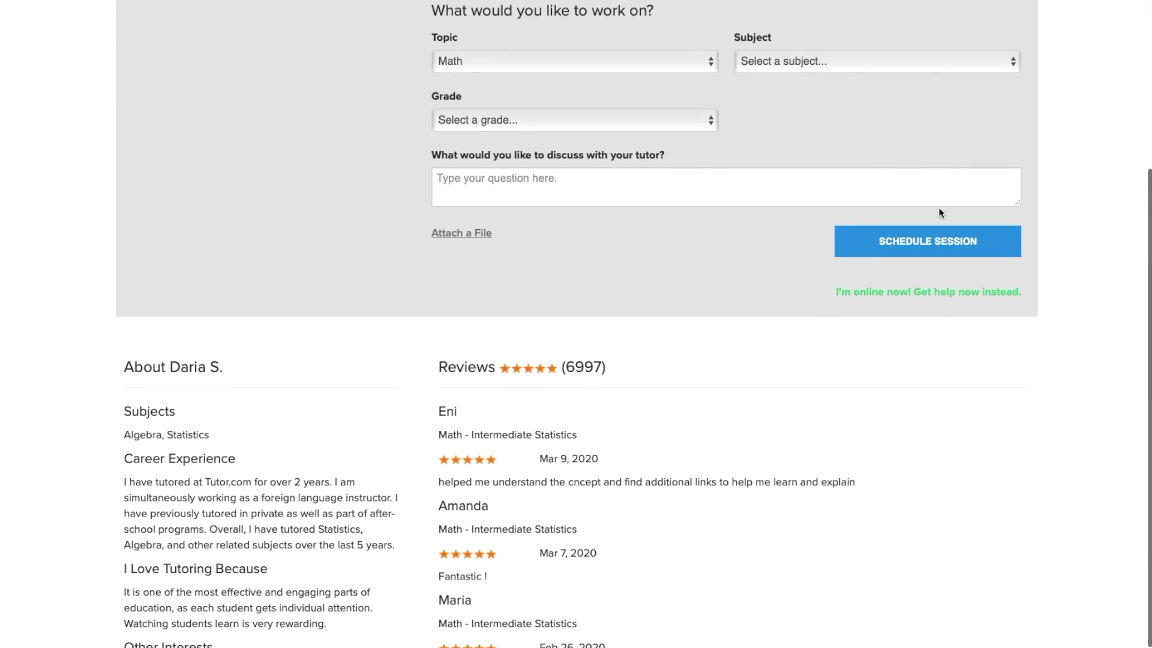
scroll(938, 213, "up", 3)
scroll(940, 213, "up", 5)
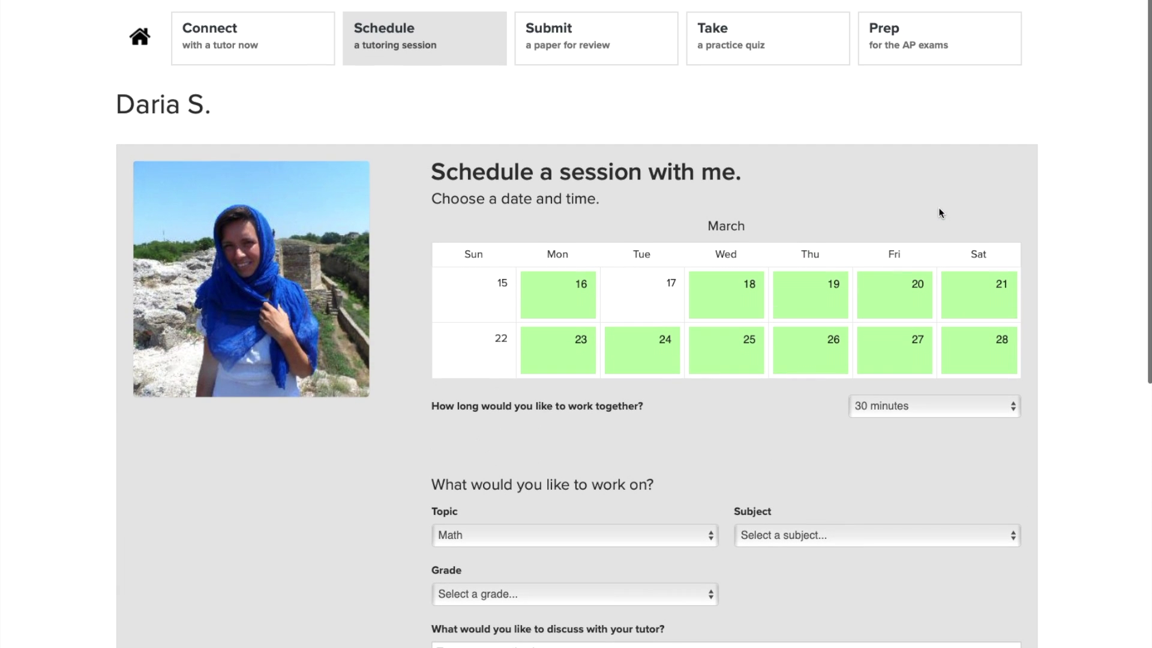
- On the paper submission form, set grade level to 8th and browse writing-process and citation-format options
left_click(542, 39)
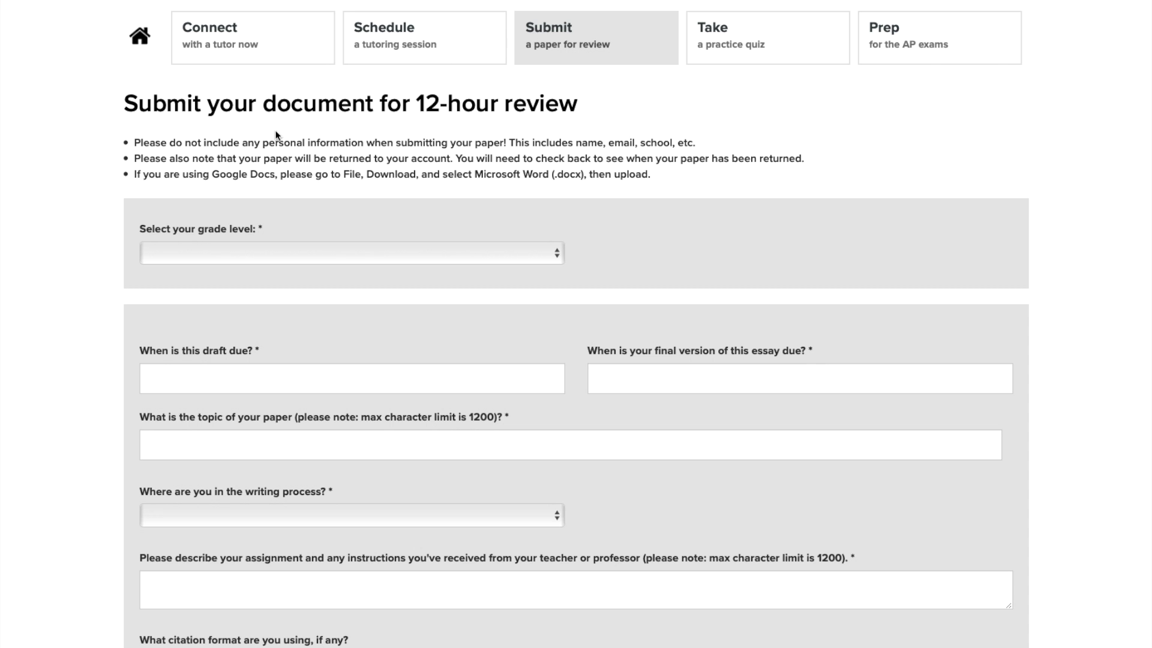
scroll(275, 133, "down", 2)
scroll(275, 135, "down", 1)
left_click(268, 111)
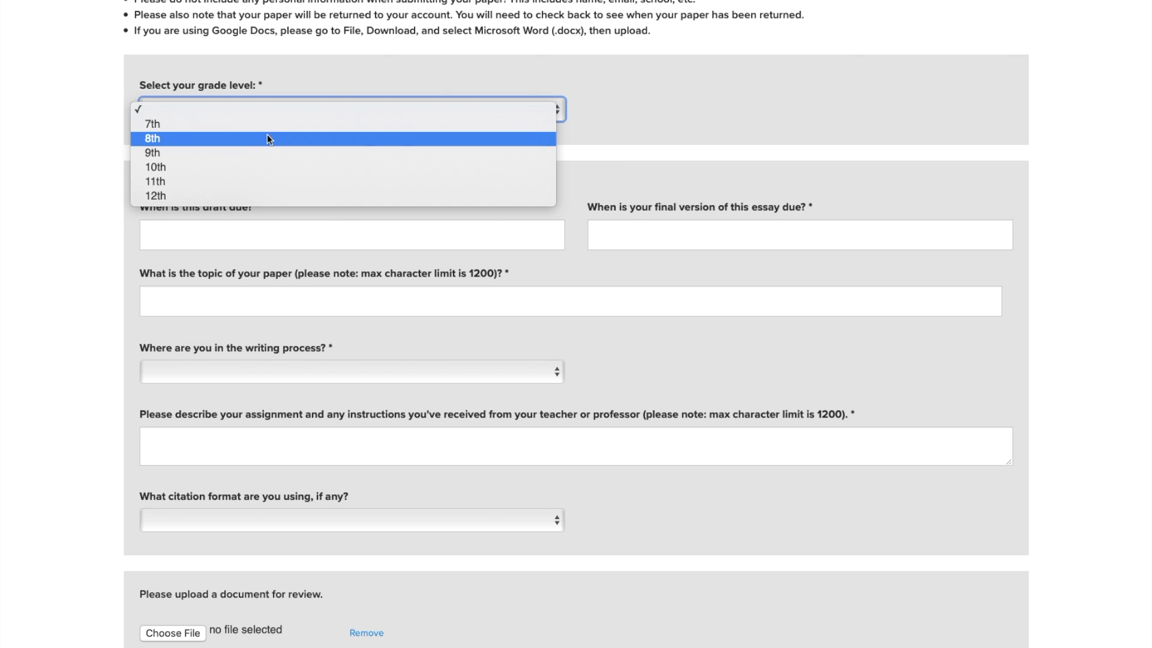
left_click(268, 136)
scroll(259, 231, "down", 2)
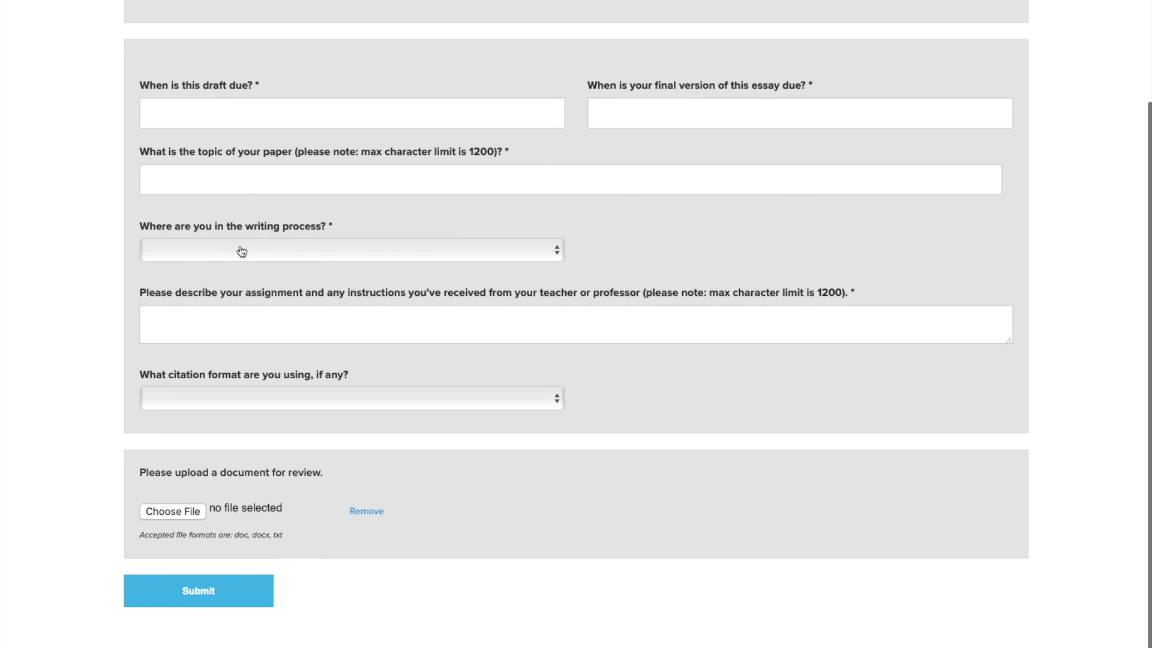
left_click(242, 251)
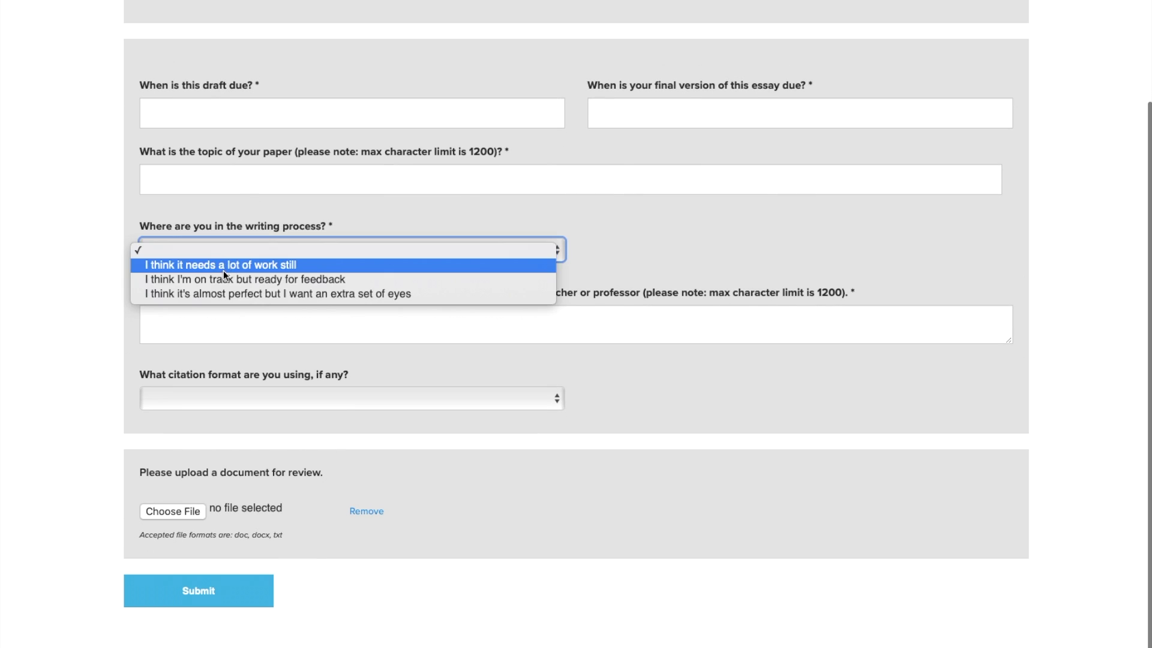
left_click(226, 394)
left_click(228, 362)
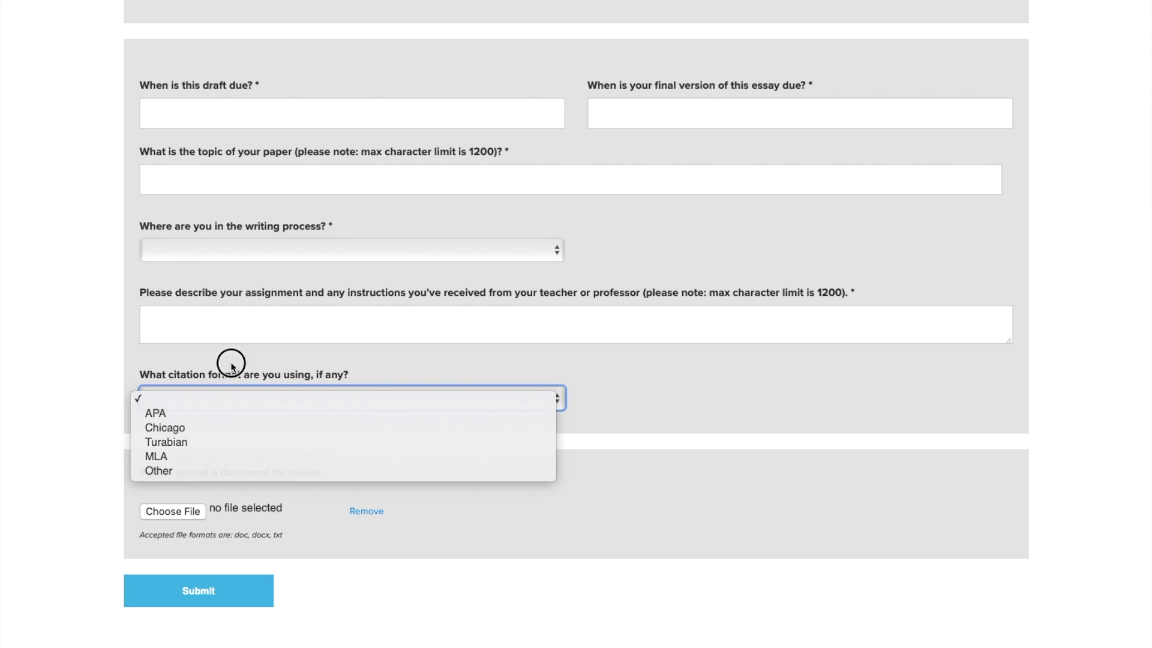
scroll(229, 359, "up", 5)
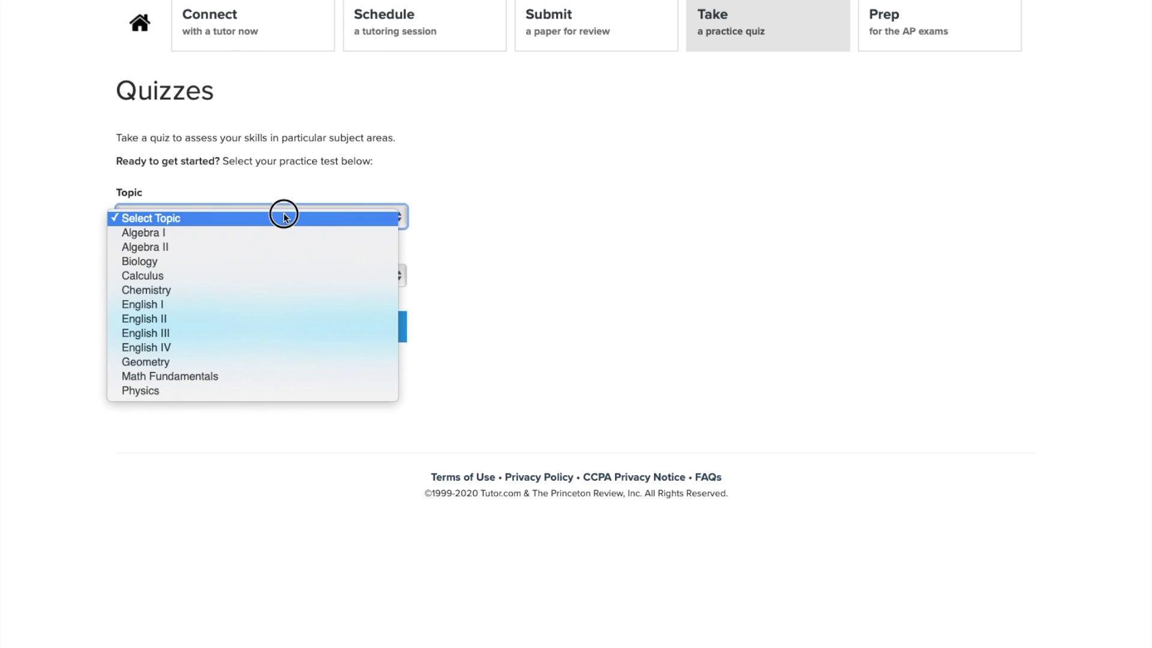
- Take the Algebra I Writing Linear Functions practice quiz and finish it unanswered
left_click(272, 232)
left_click(237, 289)
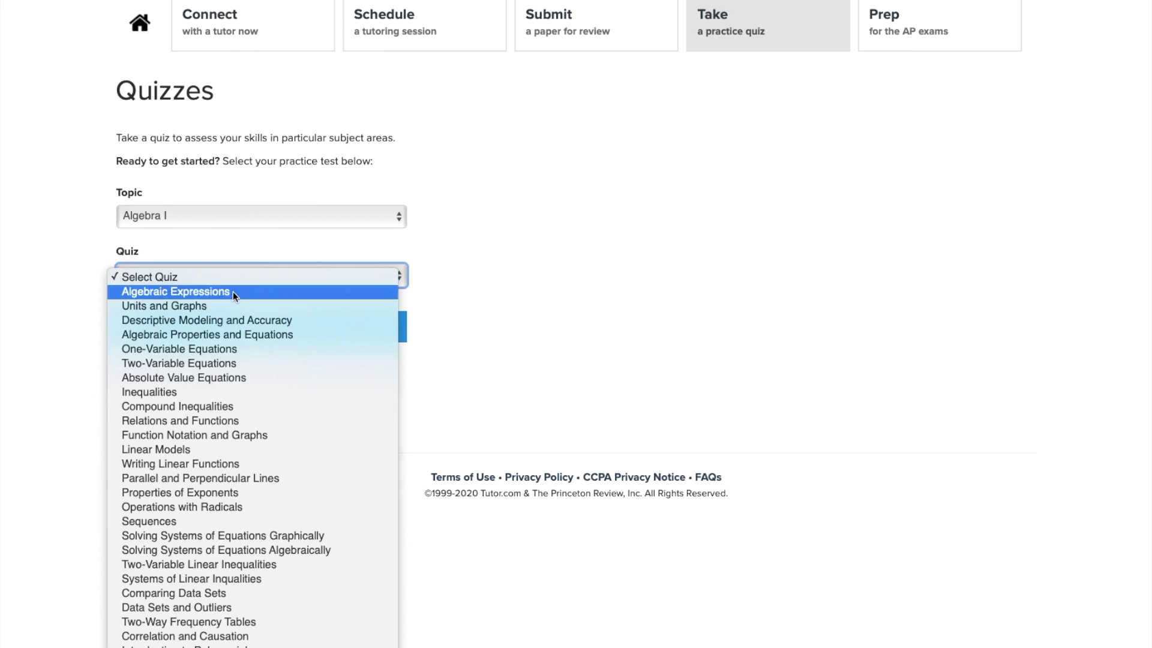
left_click(203, 459)
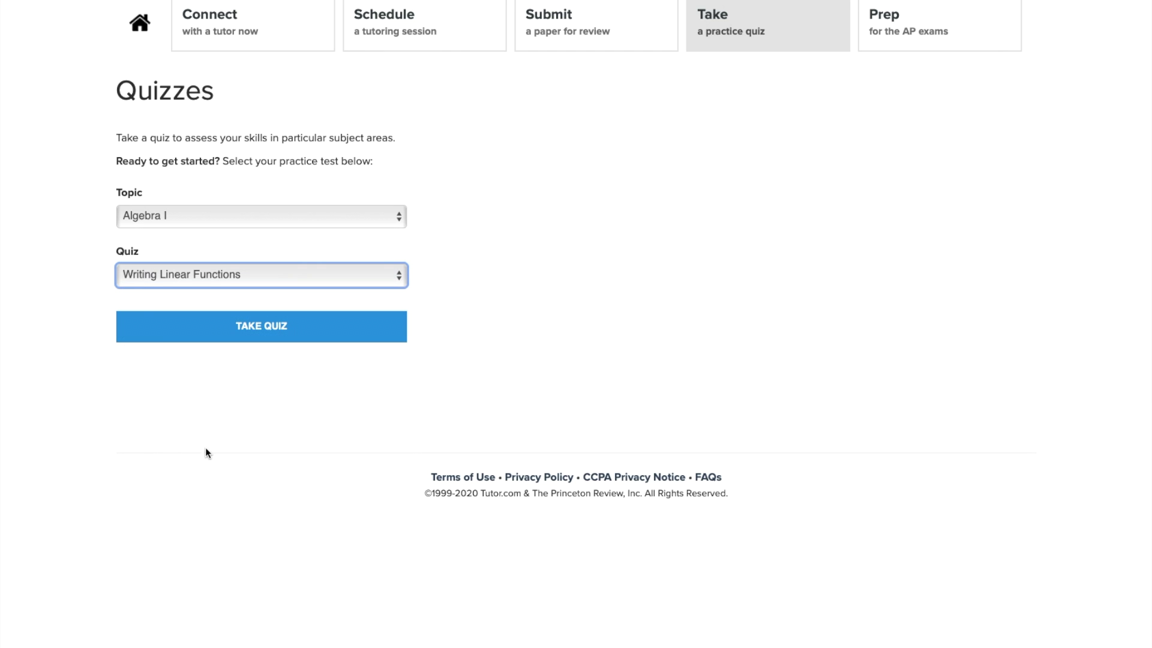
left_click(261, 331)
scroll(408, 240, "down", 3)
scroll(408, 240, "up", 3)
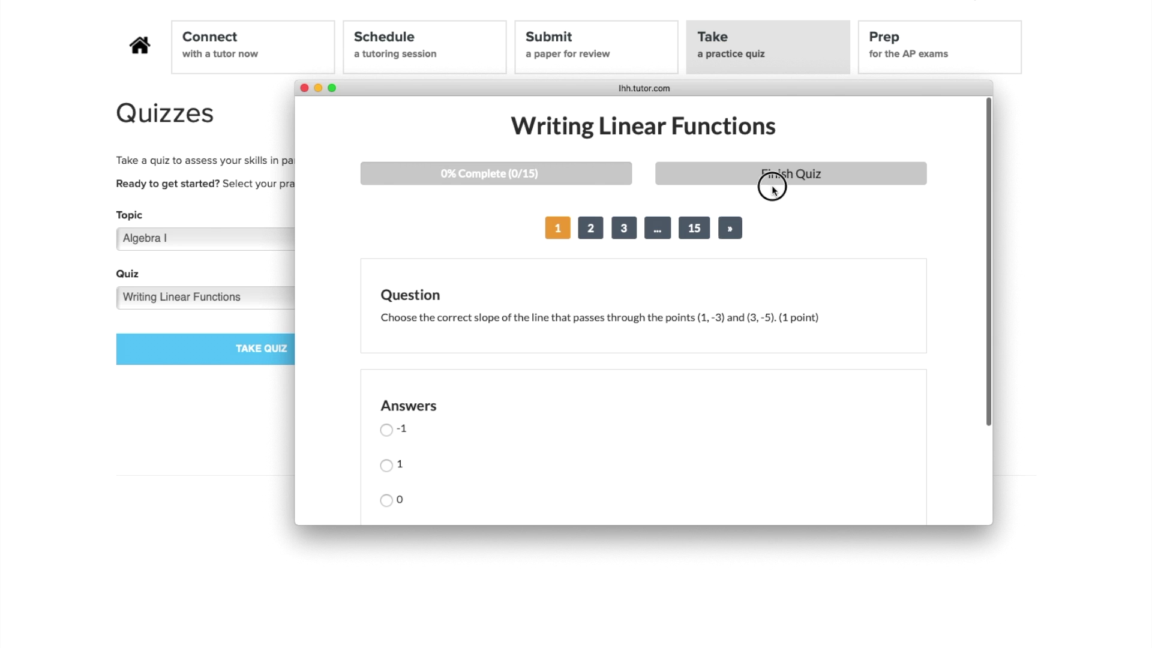
left_click(772, 188)
left_click(774, 304)
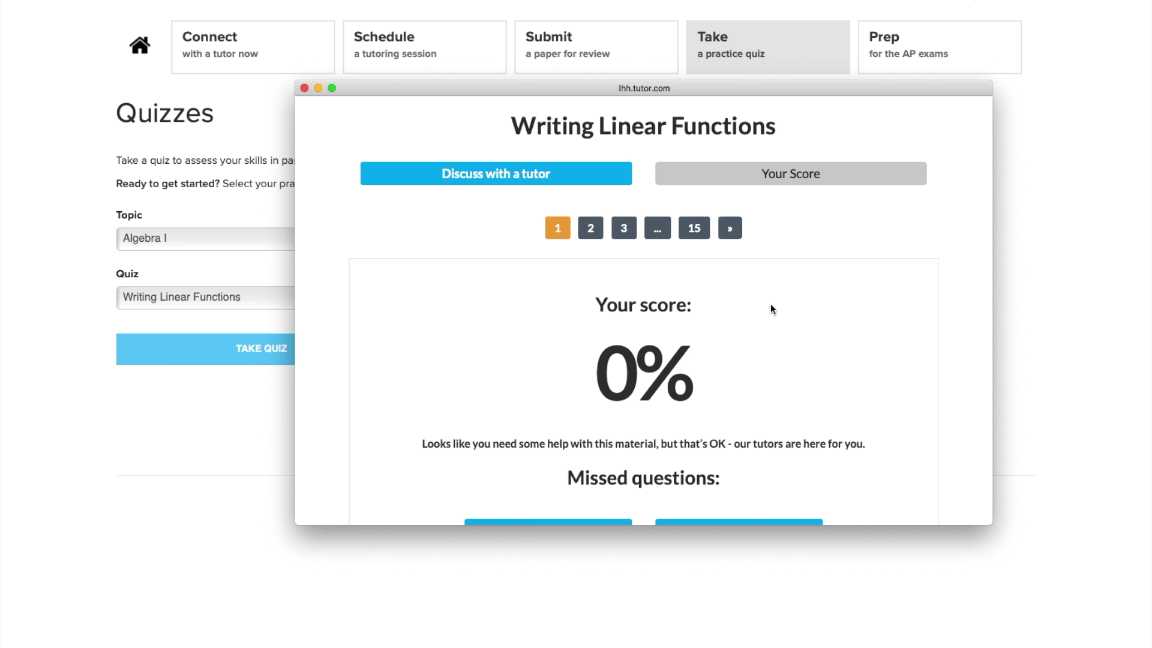
- Review the first missed question and set the help request grade to 8th
scroll(762, 304, "down", 5)
left_click(557, 343)
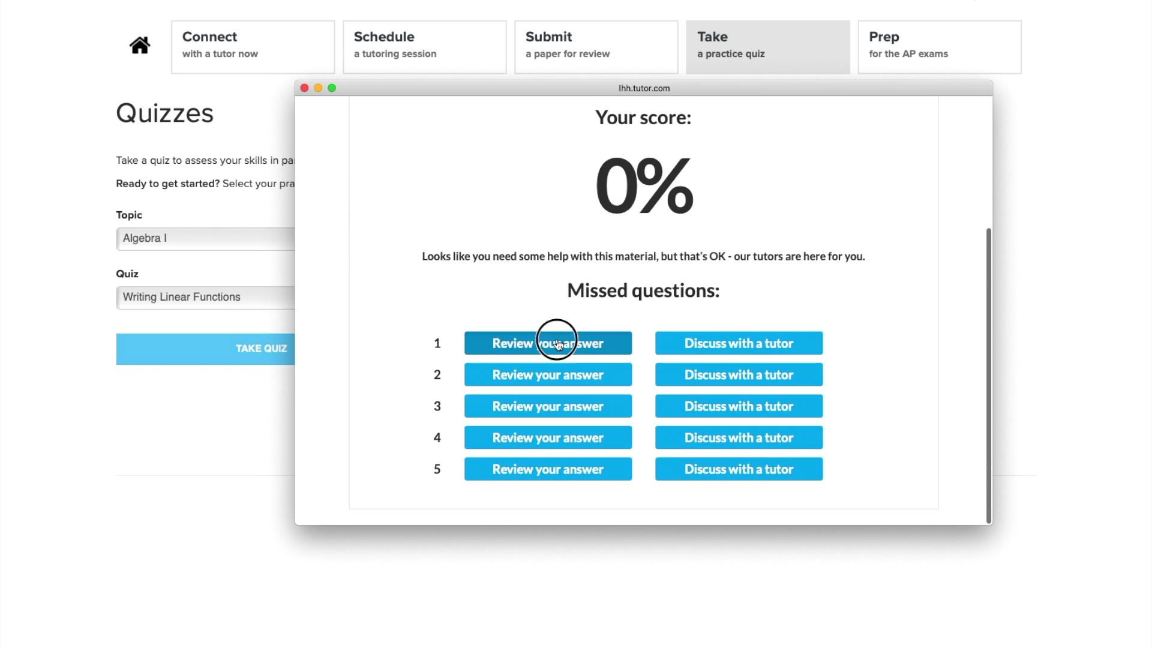
scroll(462, 328, "up", 3)
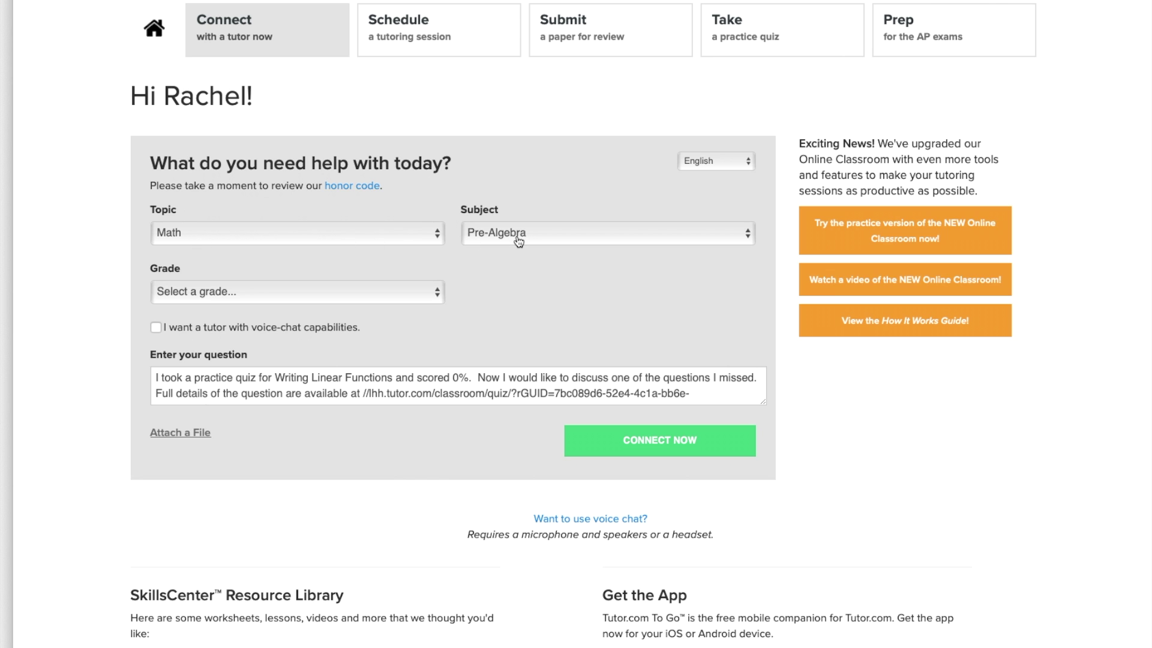
left_click(376, 289)
left_click(322, 321)
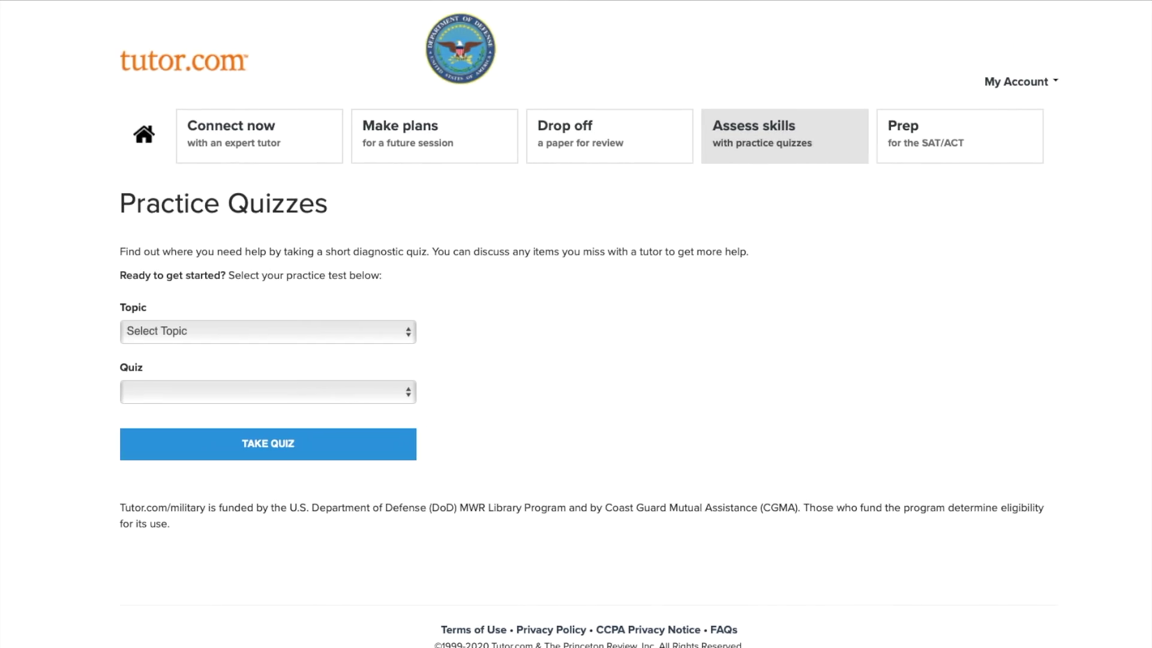
- Launch Princeton Review SAT prep, check Practice Tests, and open Coursework > Math > Heart of Algebra
left_click(902, 127)
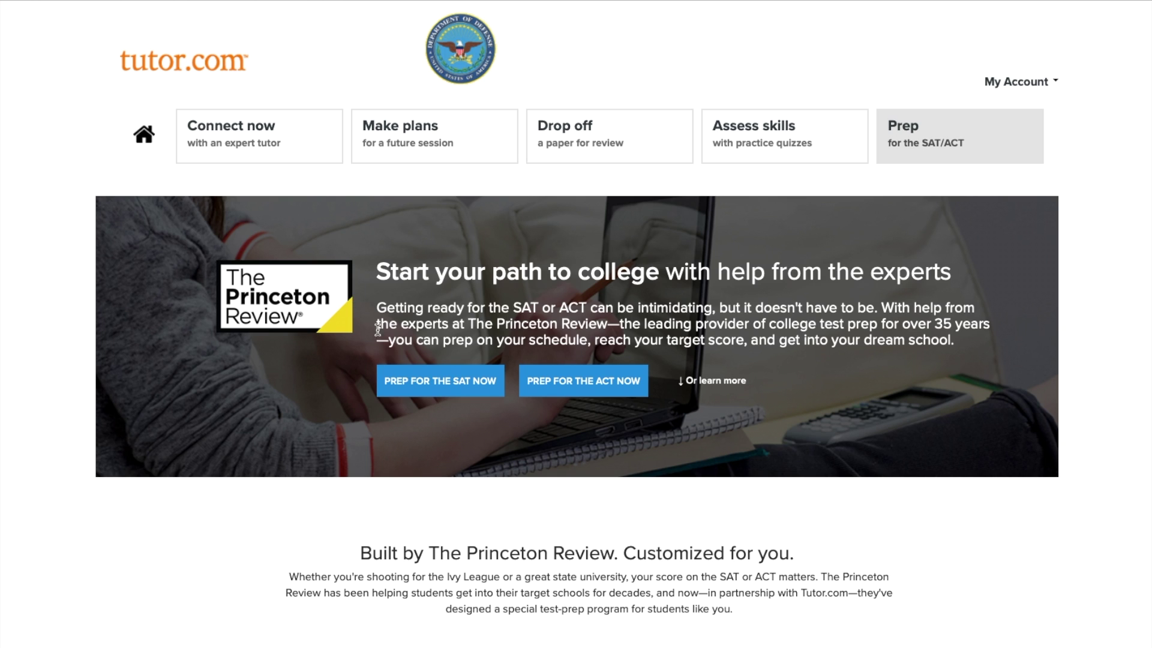
left_click(429, 387)
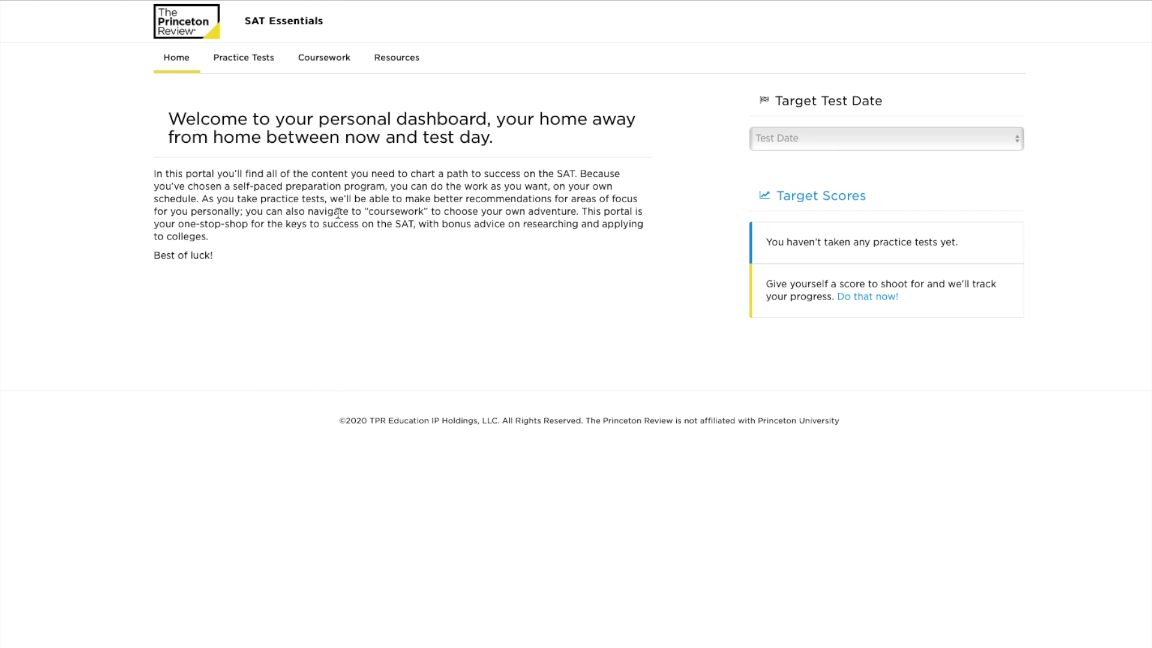
left_click(227, 61)
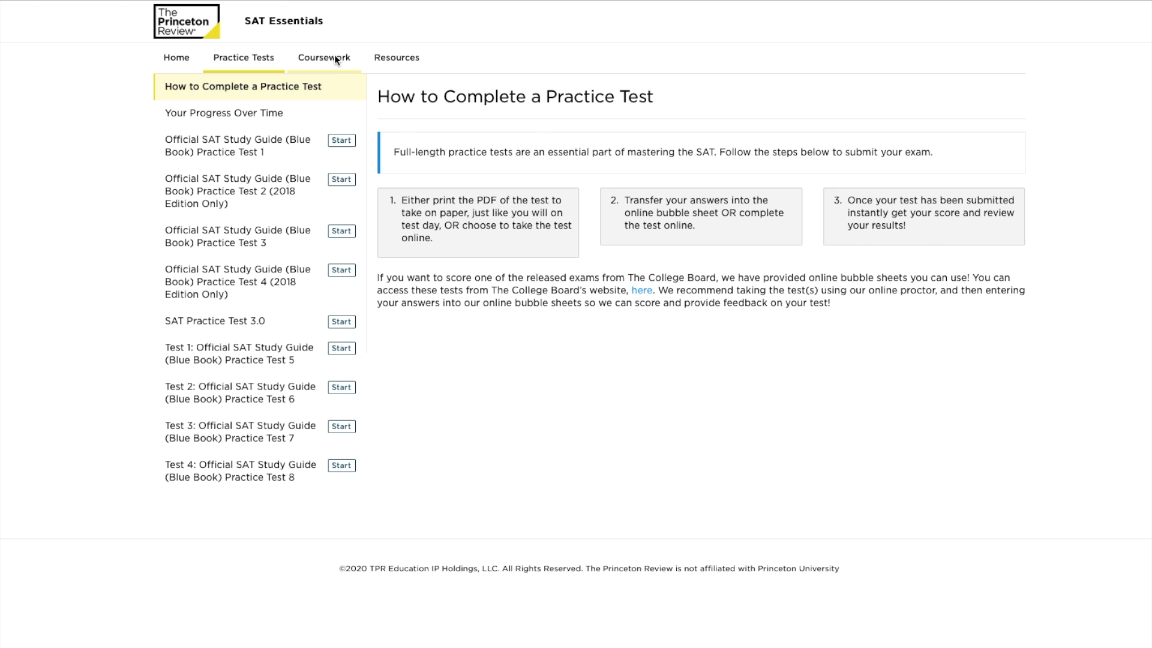
left_click(335, 58)
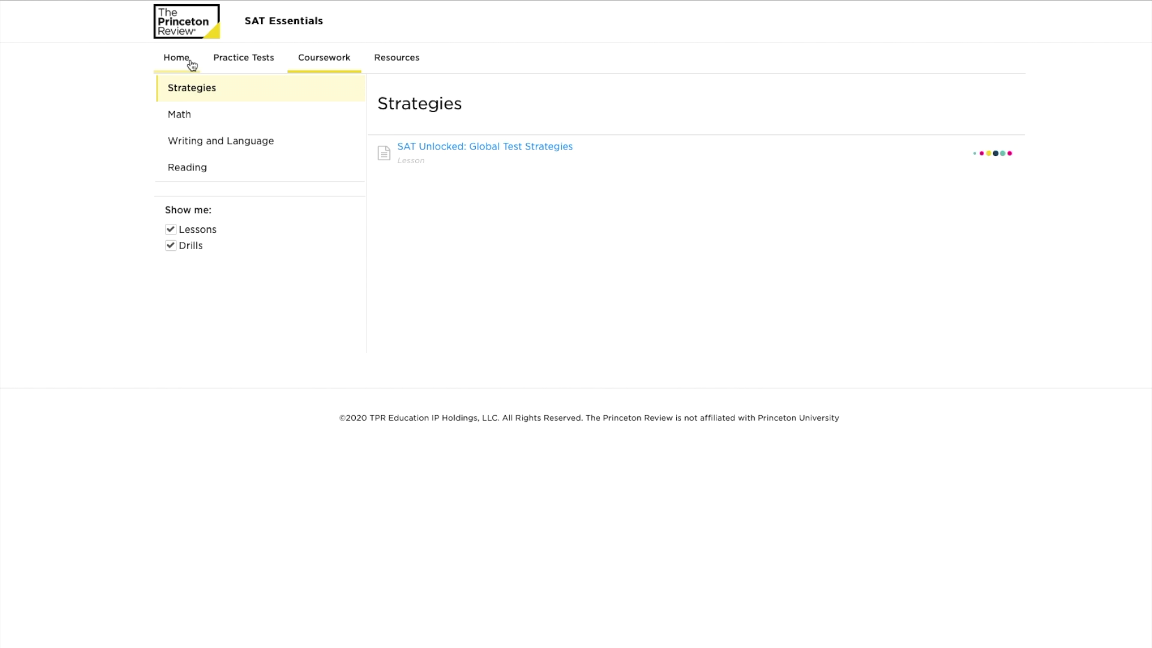
left_click(181, 115)
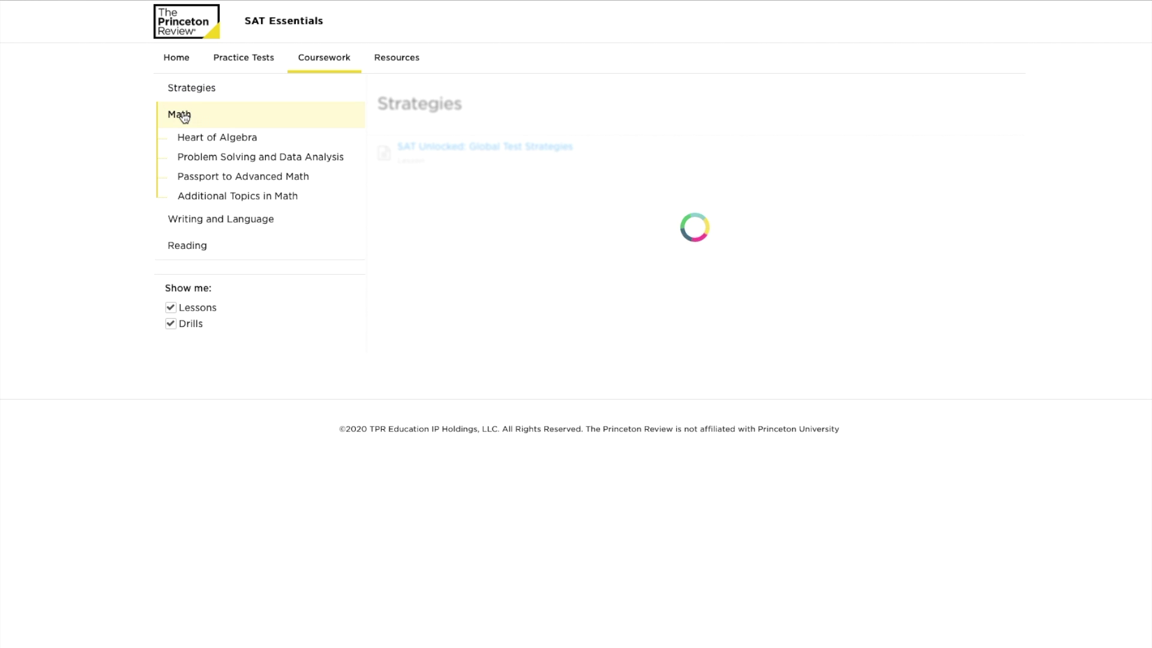
left_click(199, 138)
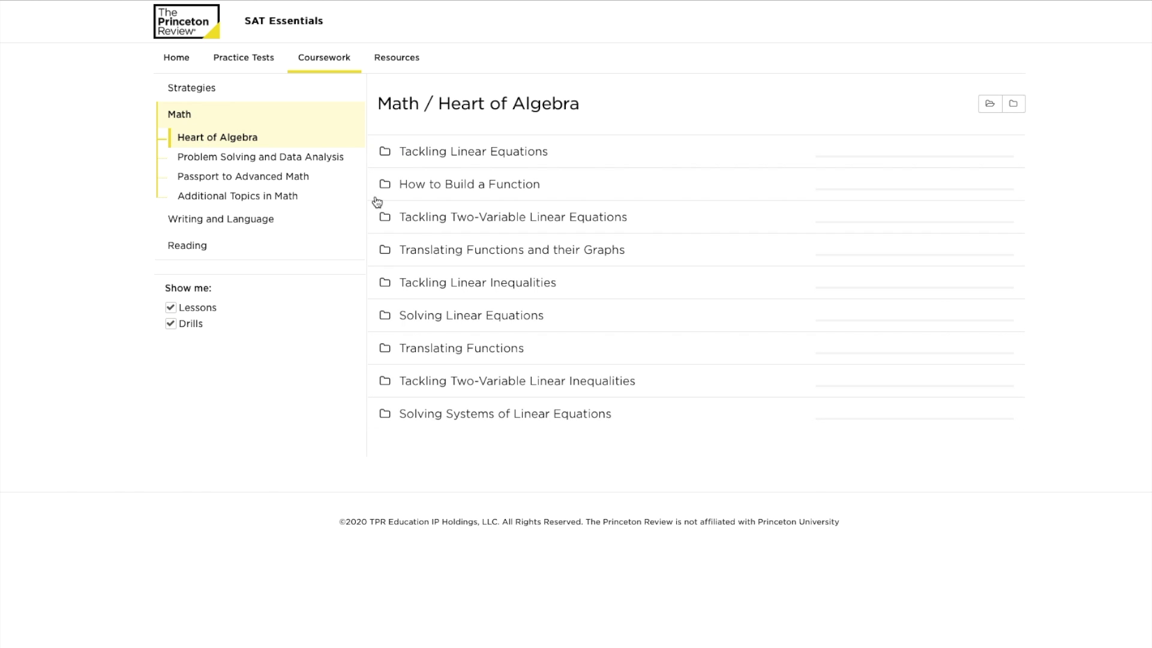